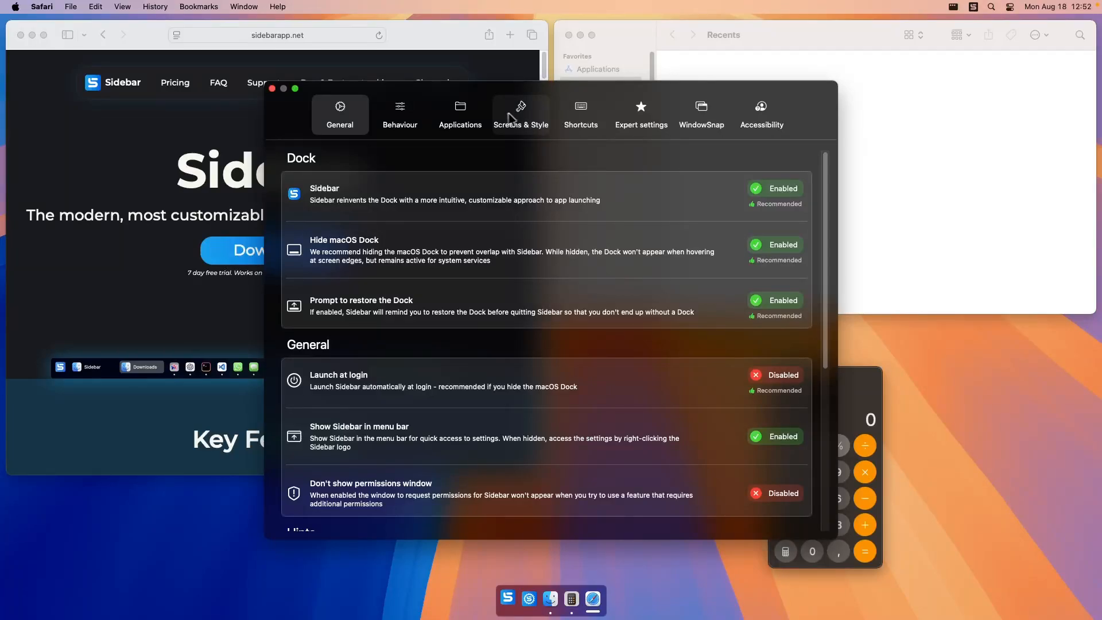
In the Screens & Style settings, disable using the same style across all screens and select the Apple Virtual screen to view its styling options.
left_click(522, 115)
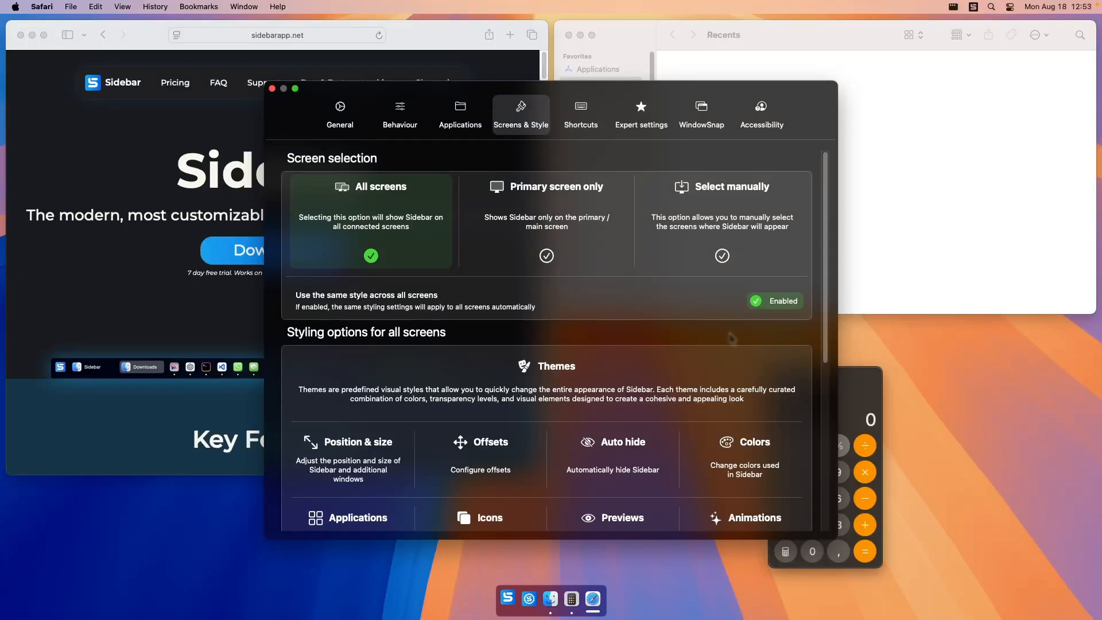
left_click(771, 303)
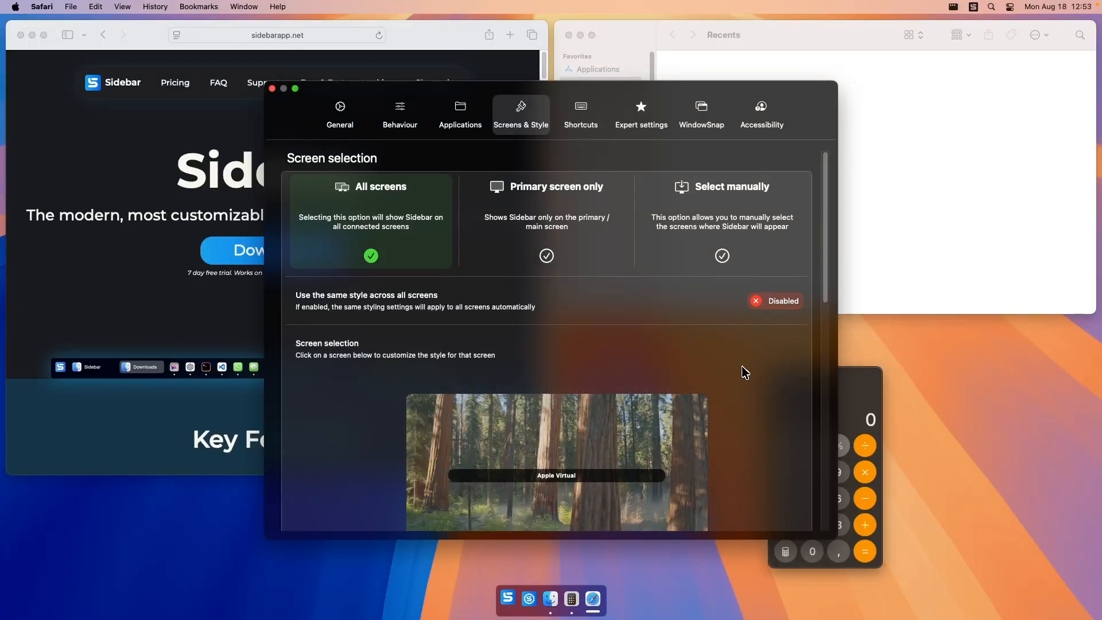
scroll(744, 374, "down", 5)
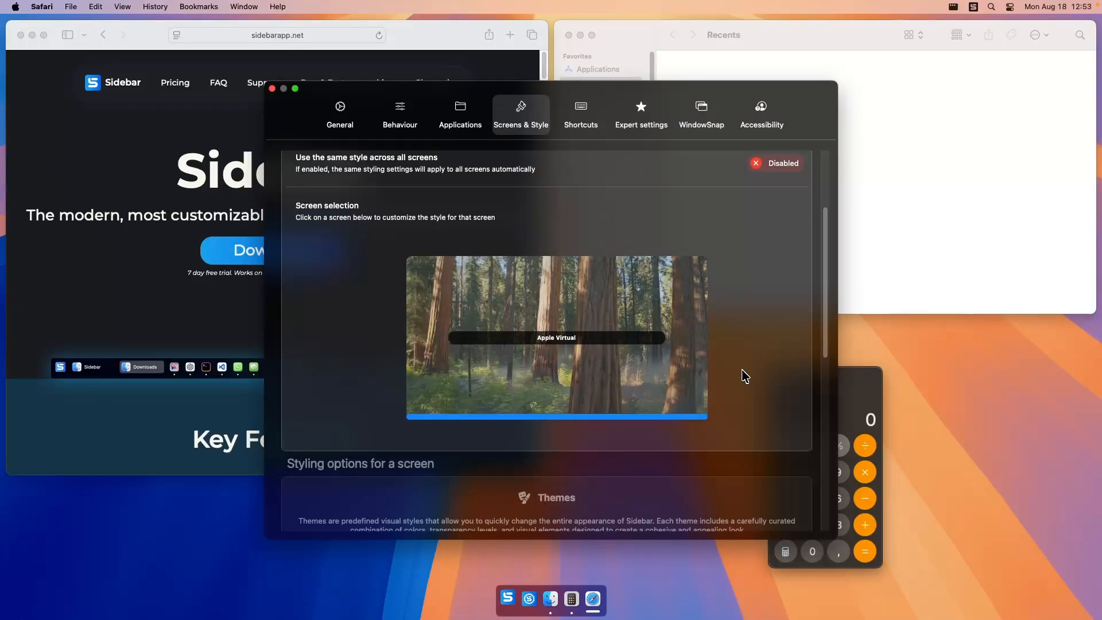
left_click(601, 331)
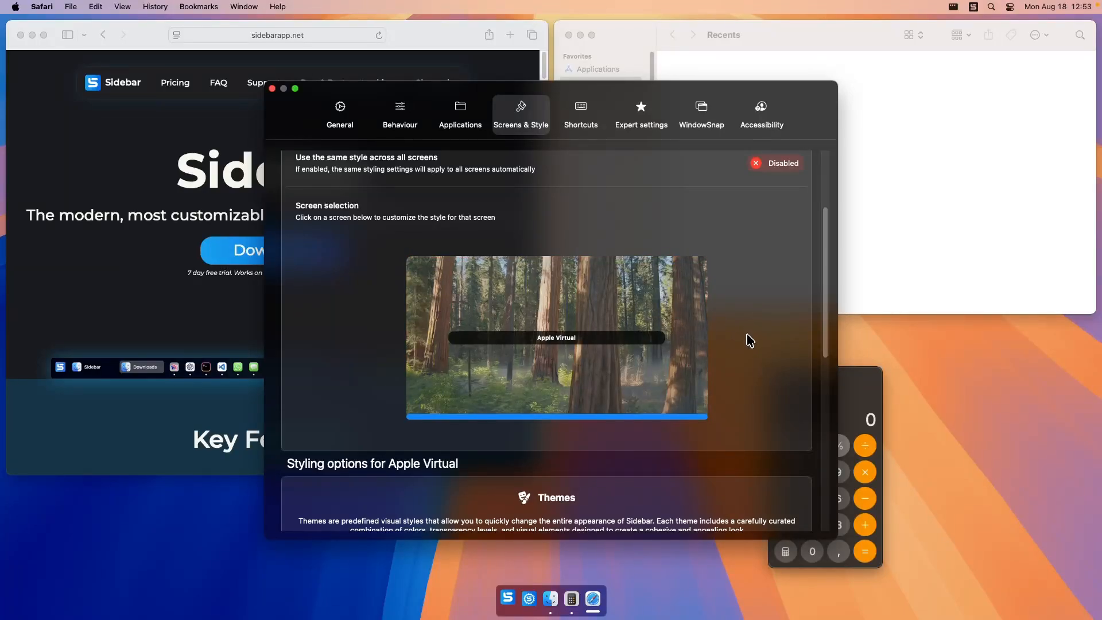
scroll(748, 342, "down", 1)
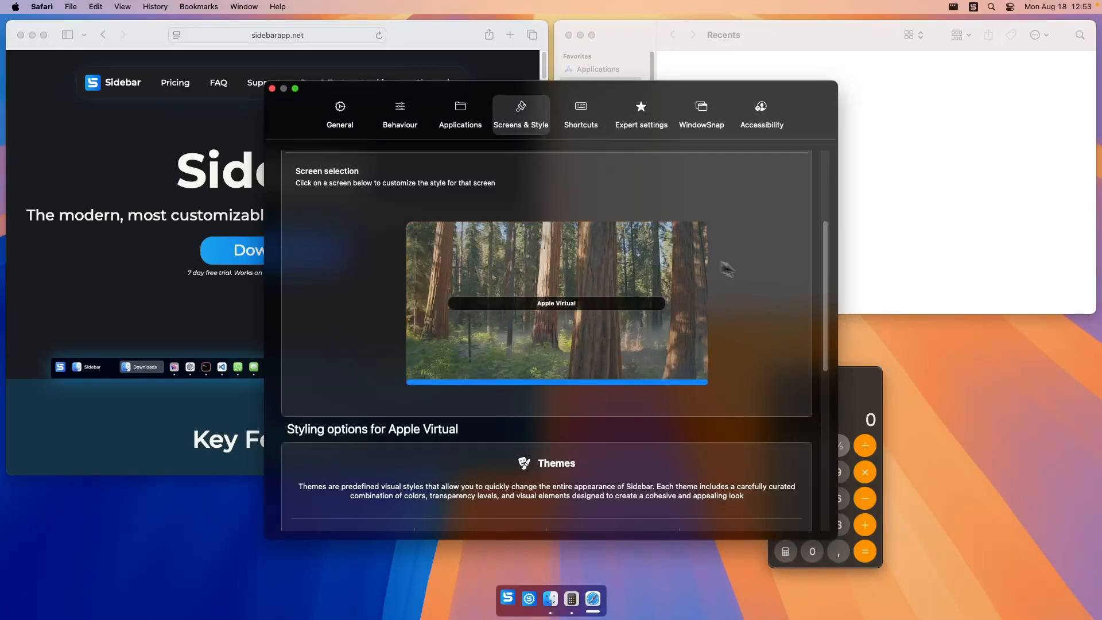
scroll(726, 266, "down", 6)
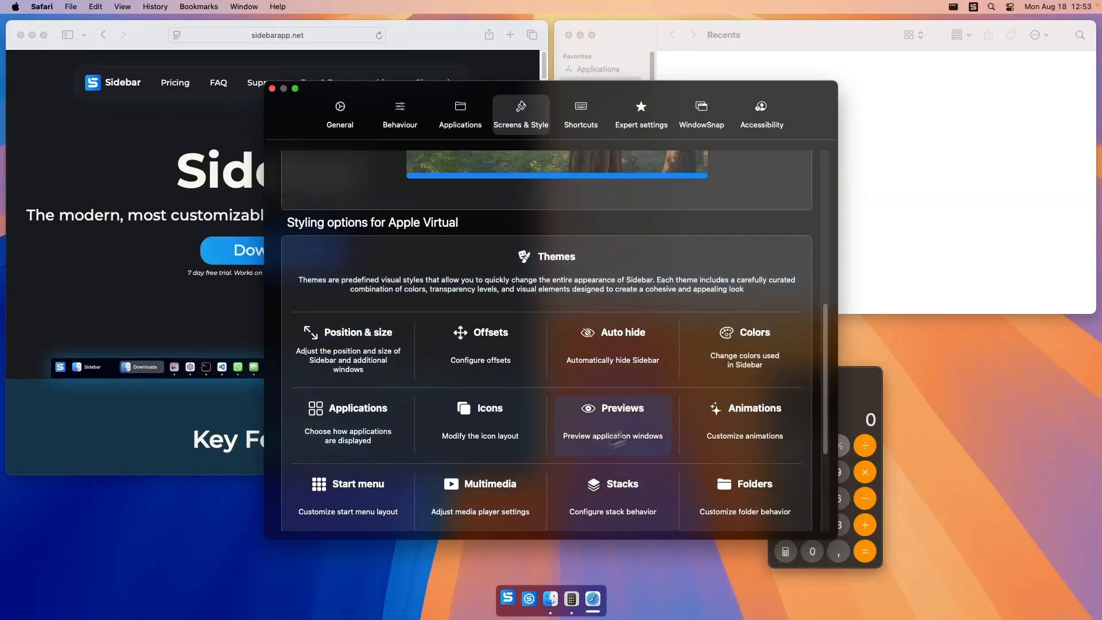
Re-enable using the same style across all screens.
scroll(556, 332, "up", 5)
scroll(585, 354, "up", 5)
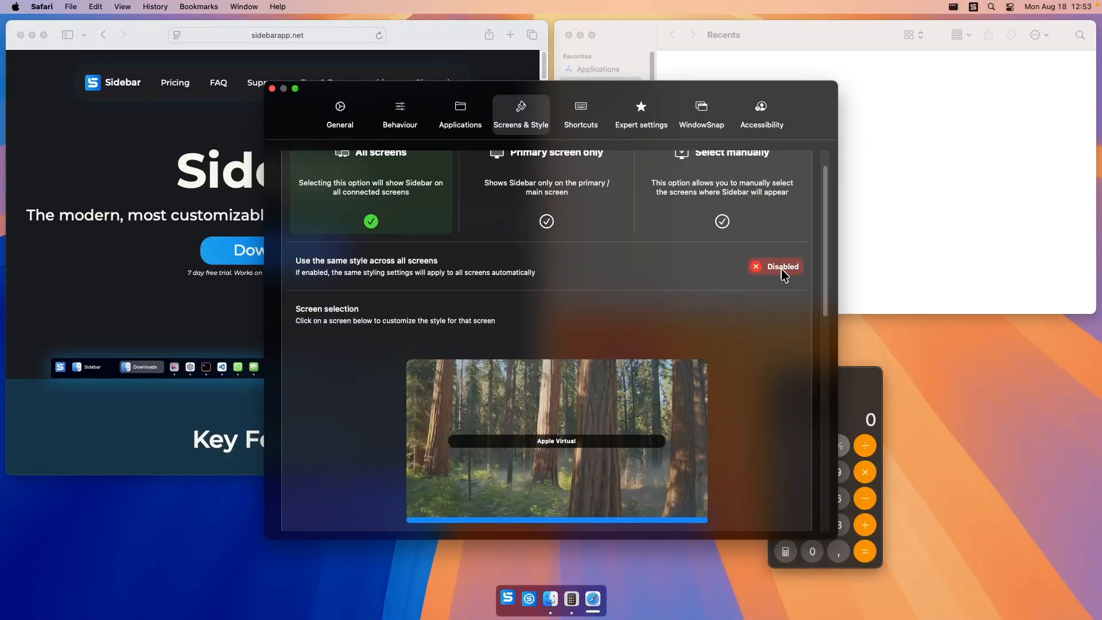
left_click(782, 270)
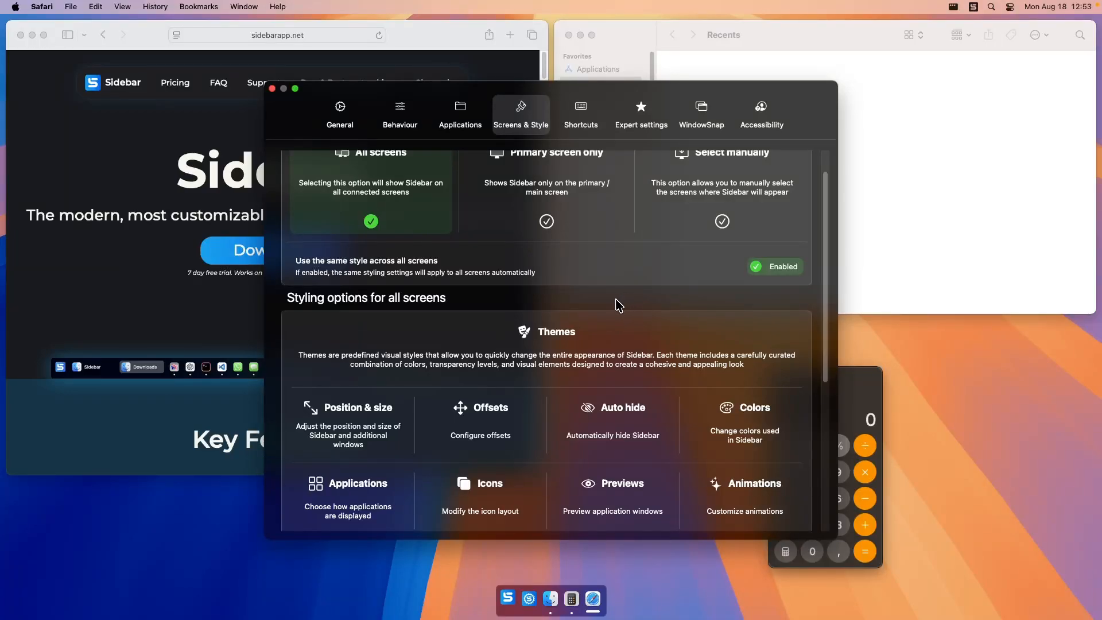
Review the predefined themes from macOS through Vertical list, then return to the styling overview.
scroll(615, 304, "down", 3)
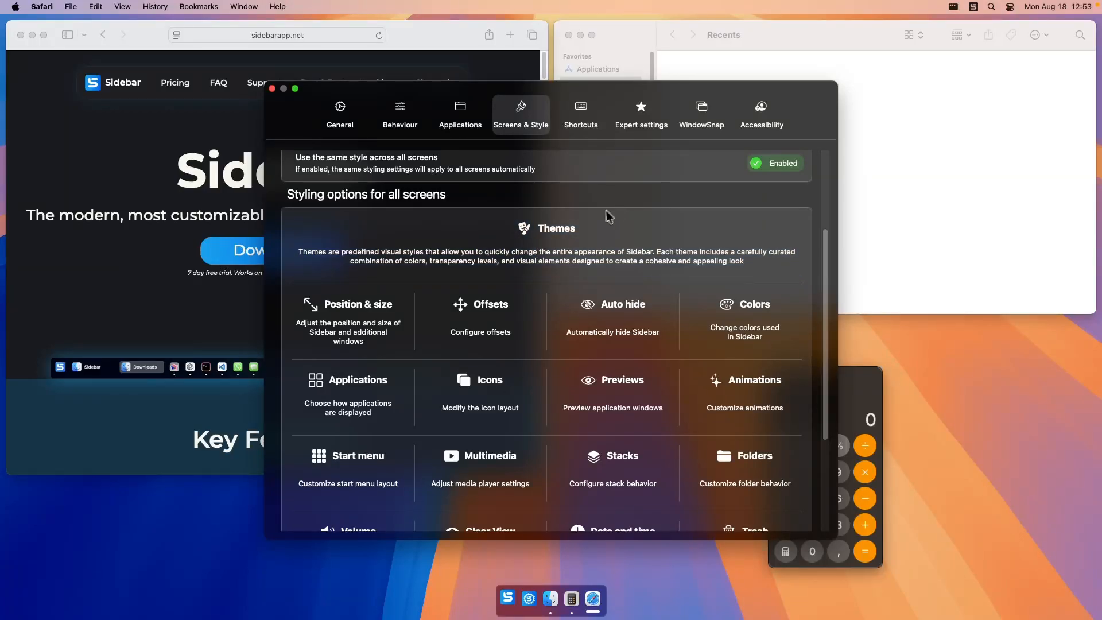
left_click(549, 241)
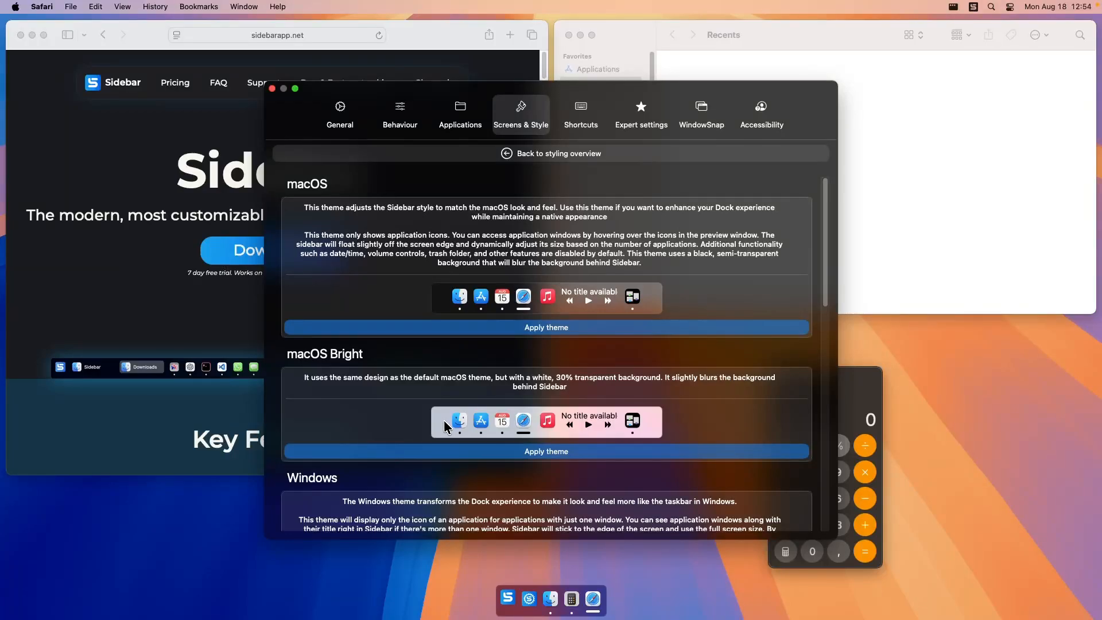
scroll(443, 421, "down", 4)
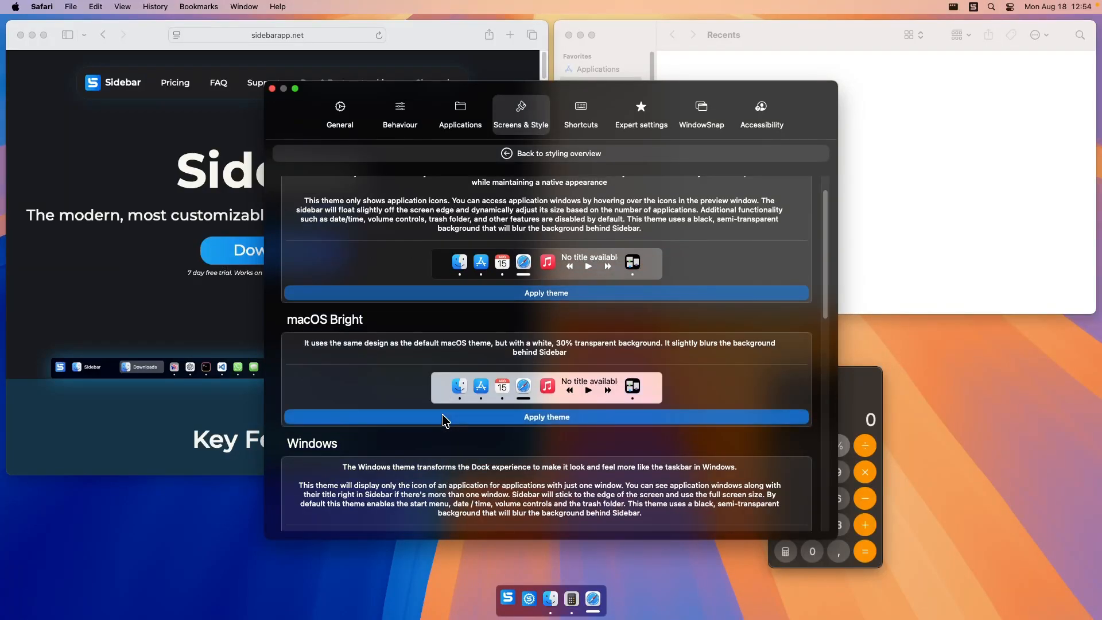
scroll(443, 396, "down", 4)
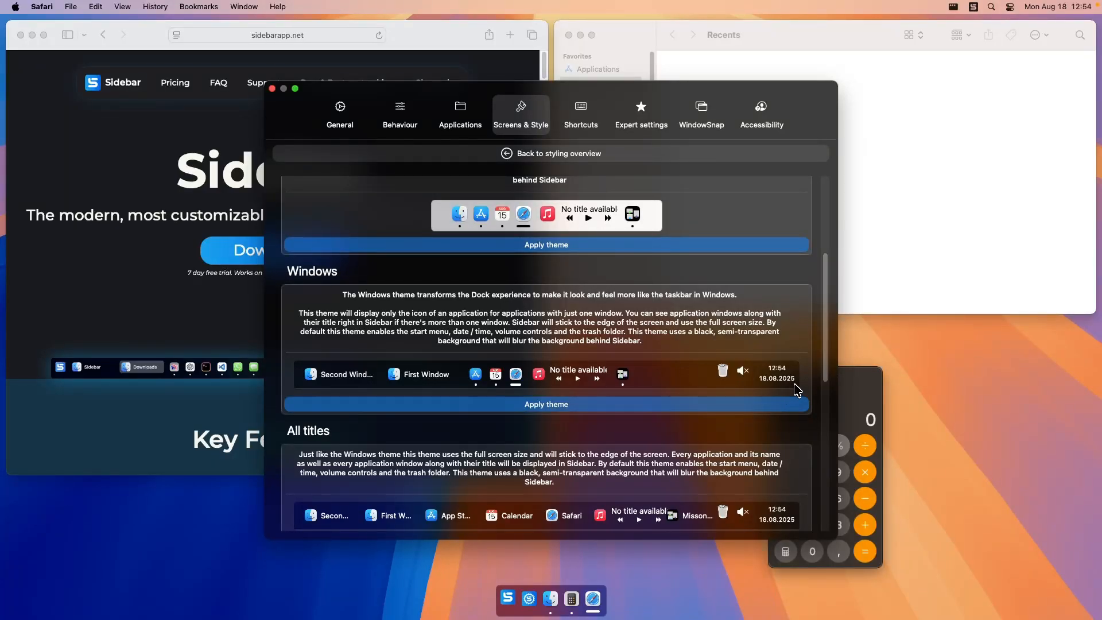
scroll(797, 379, "down", 4)
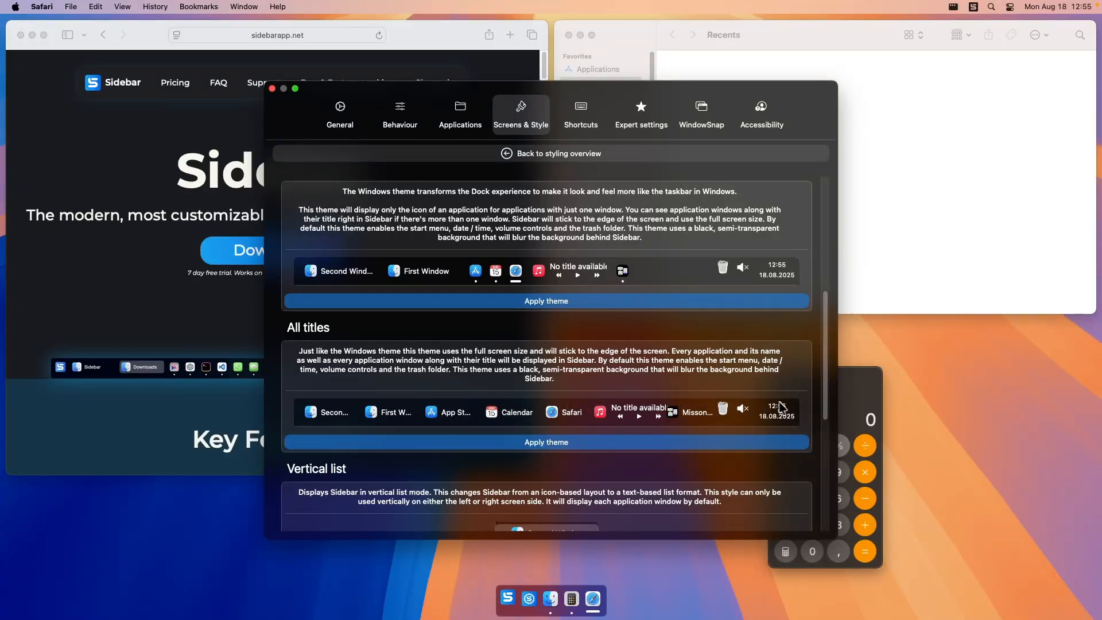
scroll(711, 361, "down", 5)
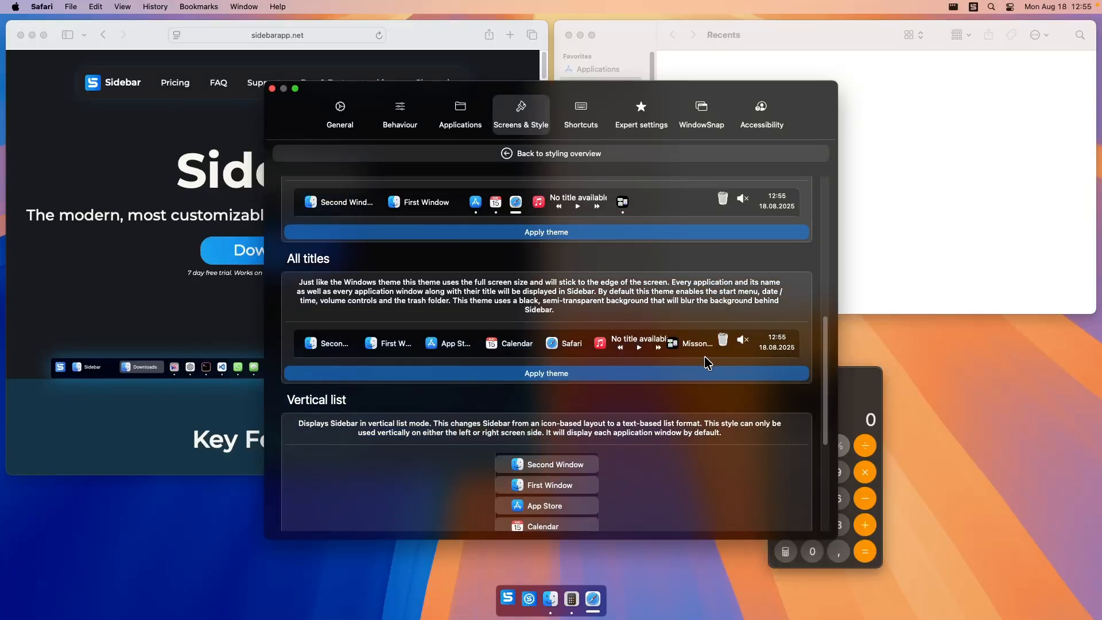
scroll(716, 363, "down", 4)
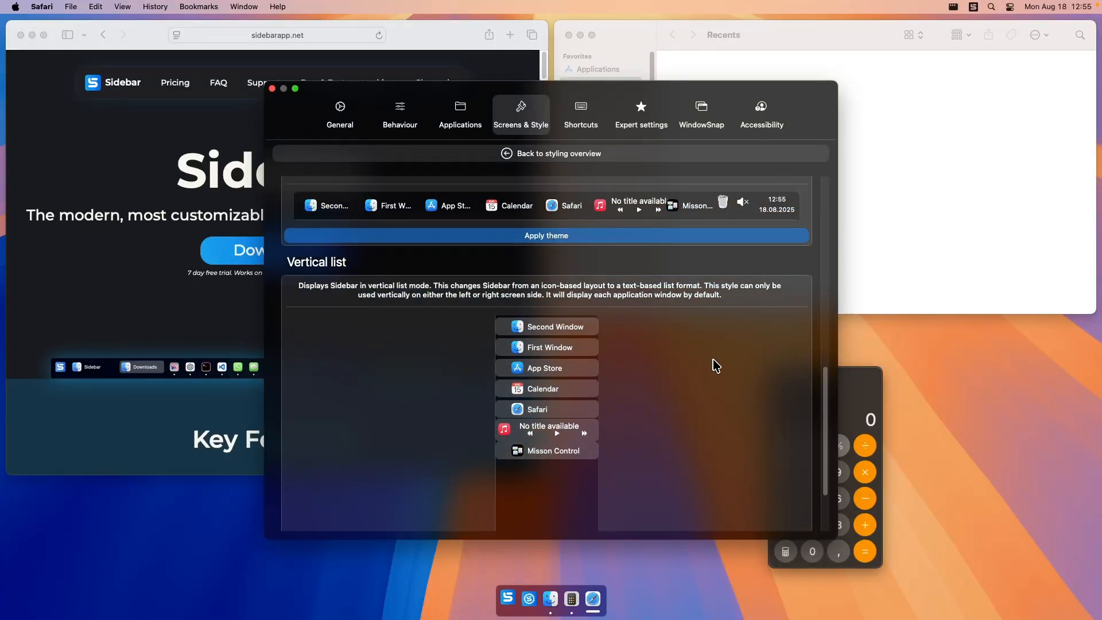
scroll(710, 370, "down", 1)
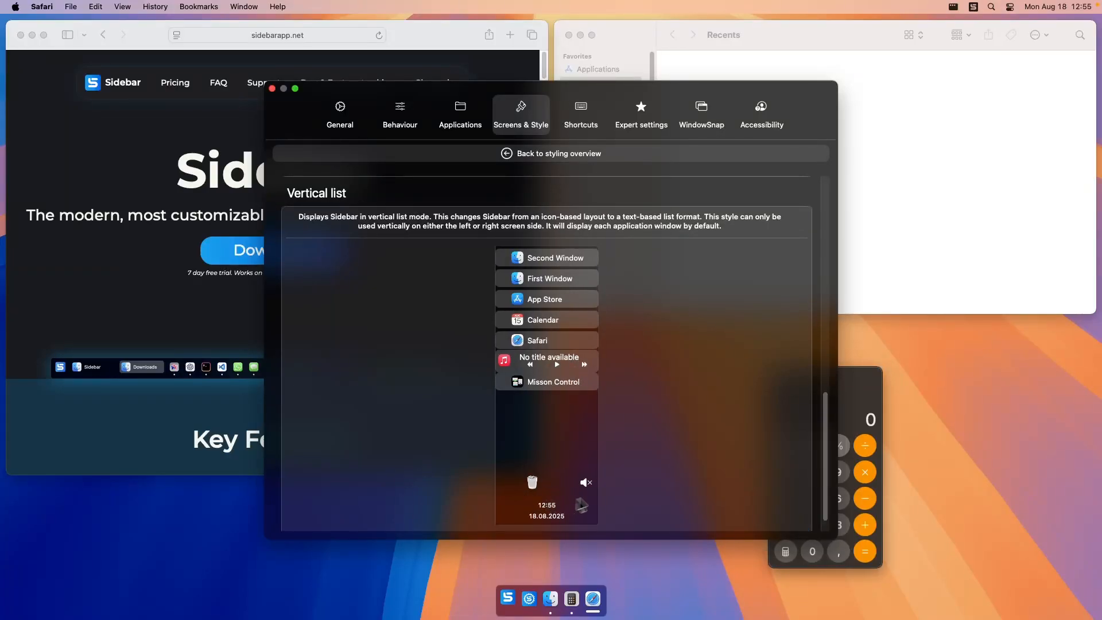
left_click(562, 157)
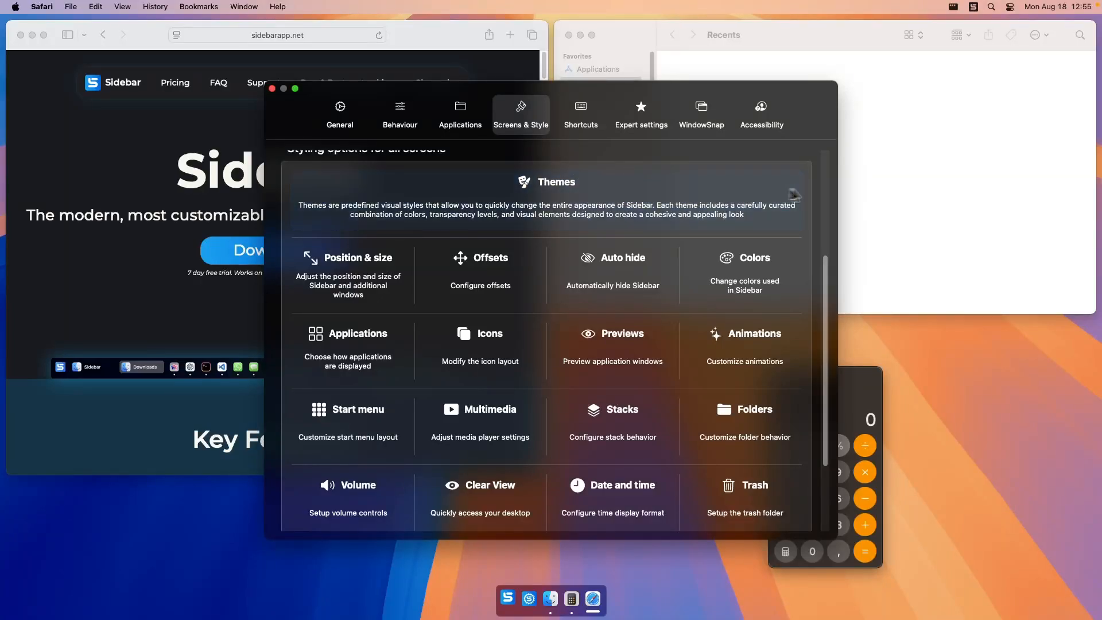
Open the position and size settings, try Sidebar's Left and Right screen positions, and set it back to Bottom.
scroll(781, 250, "down", 2)
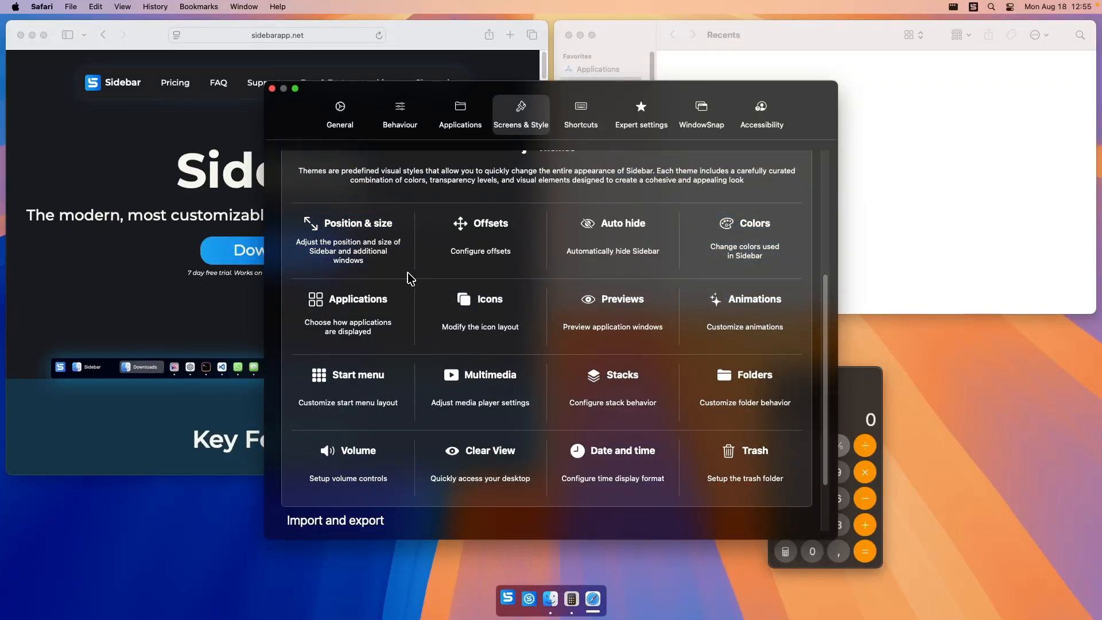
left_click(370, 258)
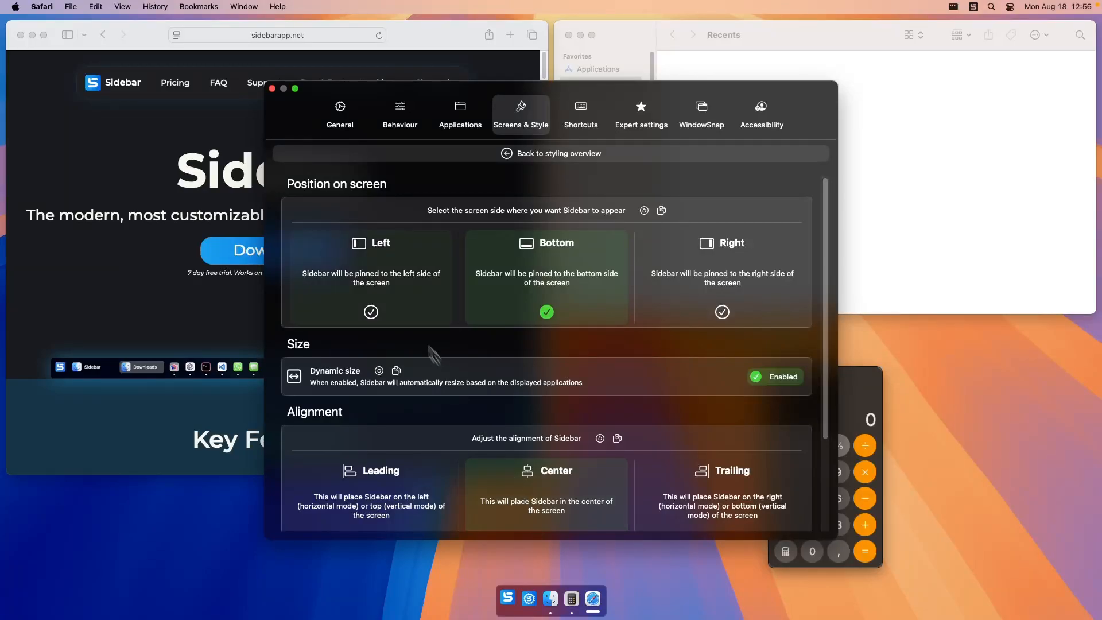
left_click(383, 266)
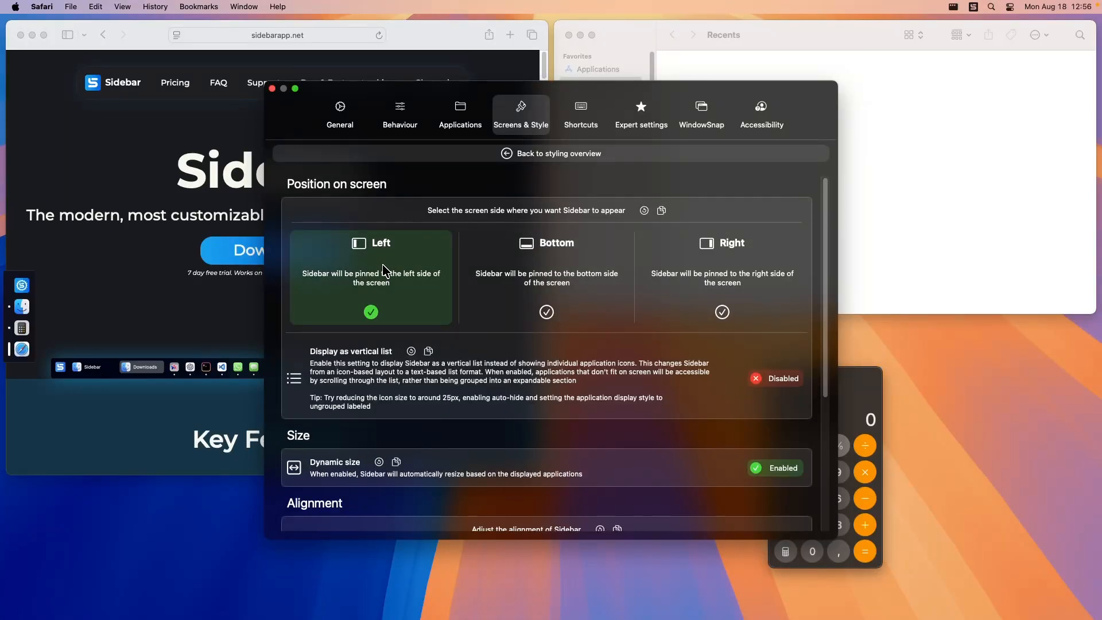
left_click(741, 281)
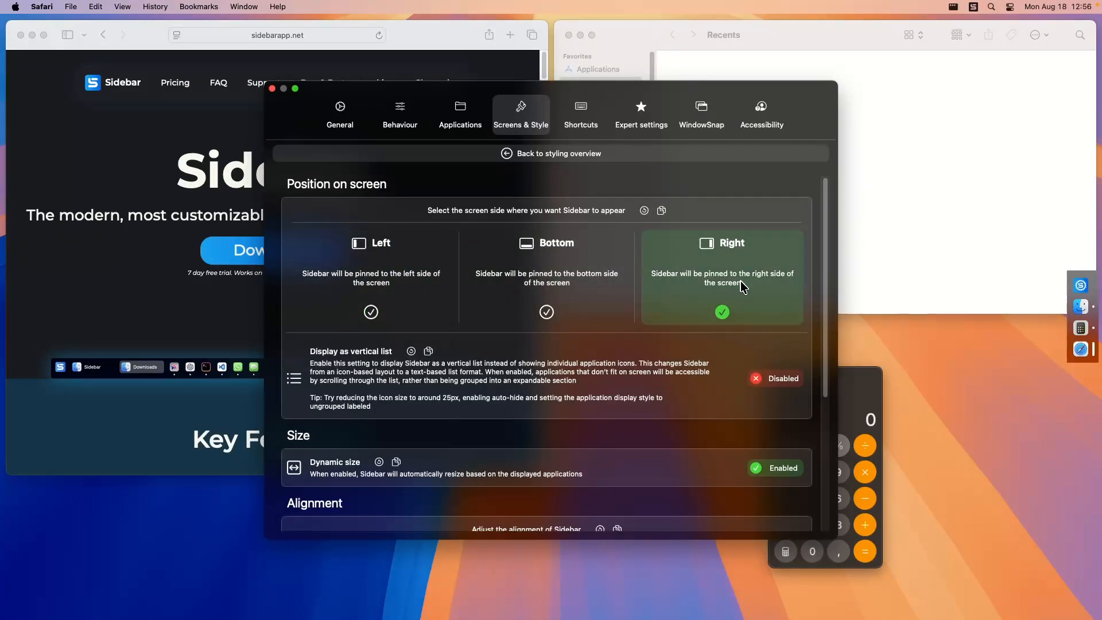
left_click(597, 288)
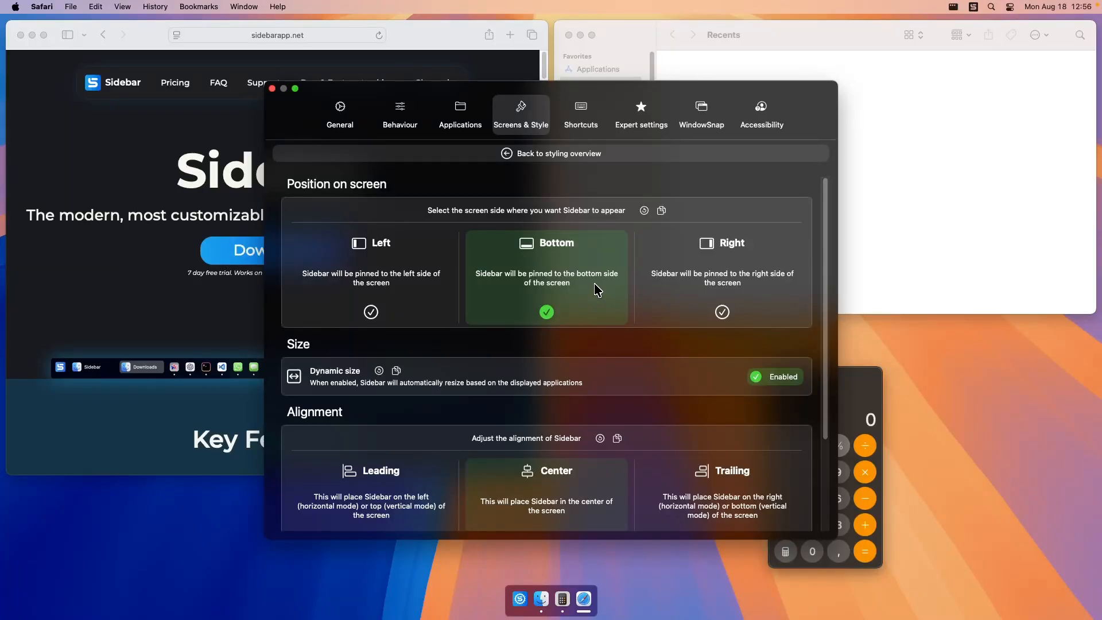
Try the vertical list display with Sidebar positioned Left, turn it off again, and restore the Bottom position.
left_click(413, 277)
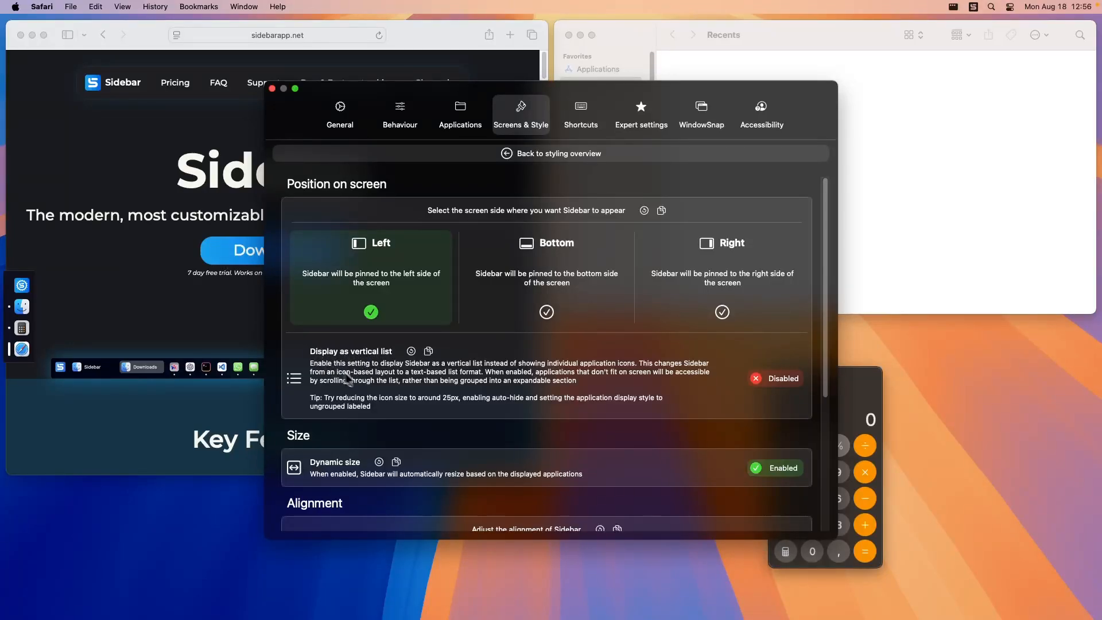
left_click(795, 385)
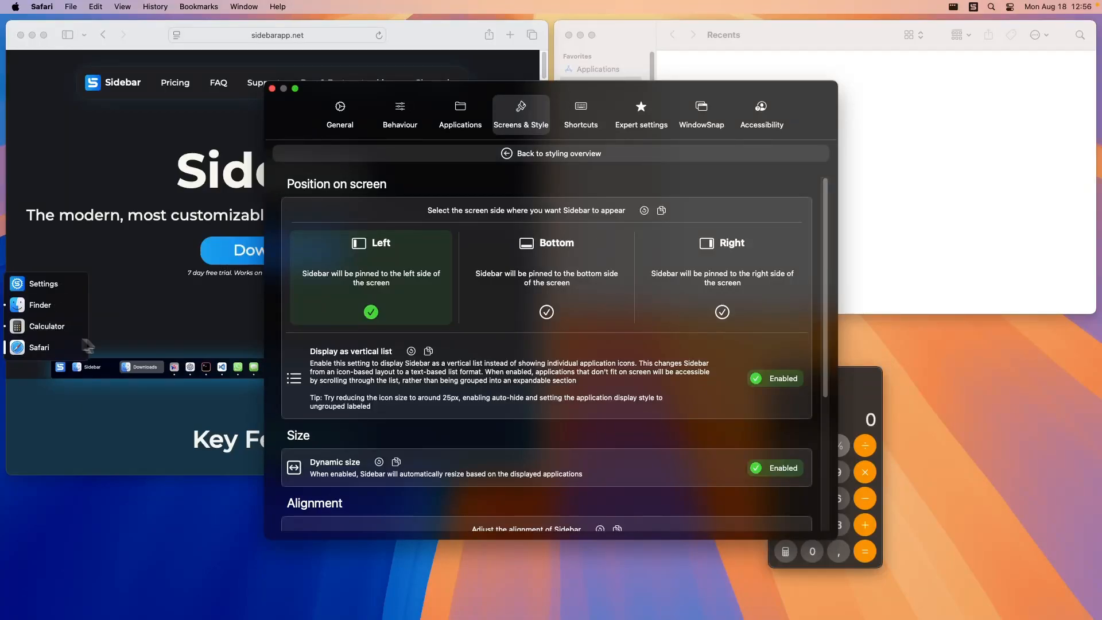
left_click(784, 381)
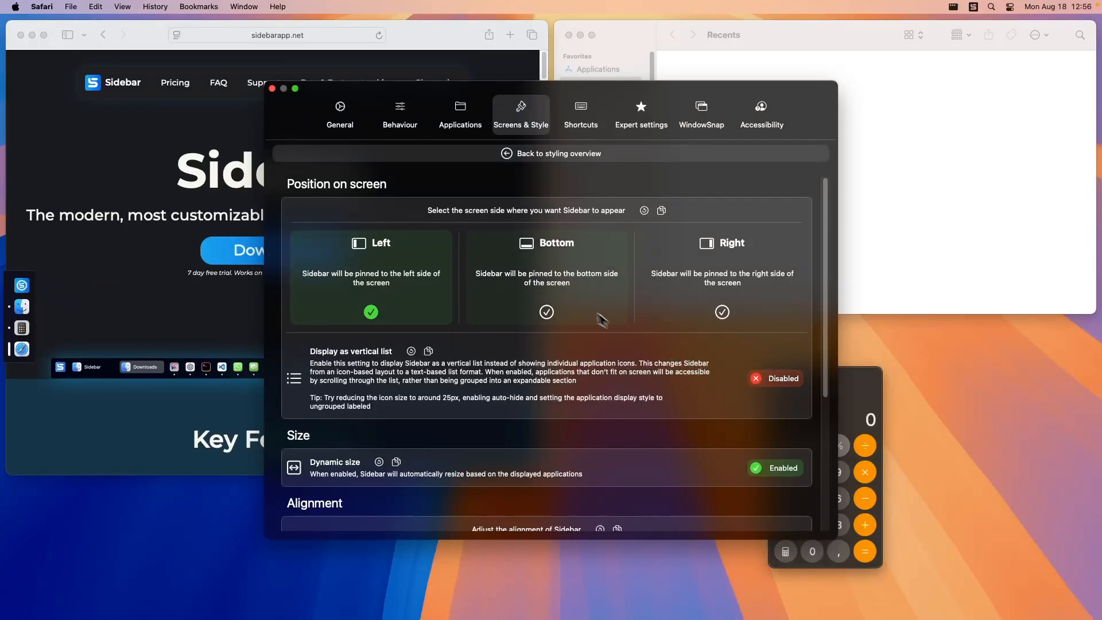
left_click(541, 280)
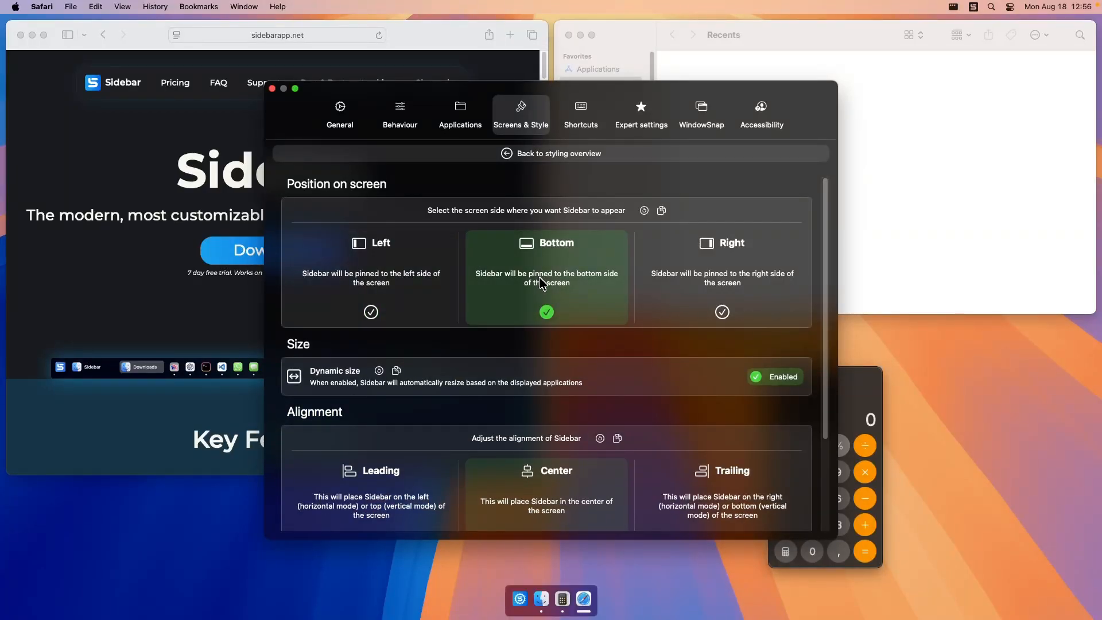
Disable Sidebar's dynamic size and set its fixed size to 80% of the screen width.
scroll(505, 335, "down", 3)
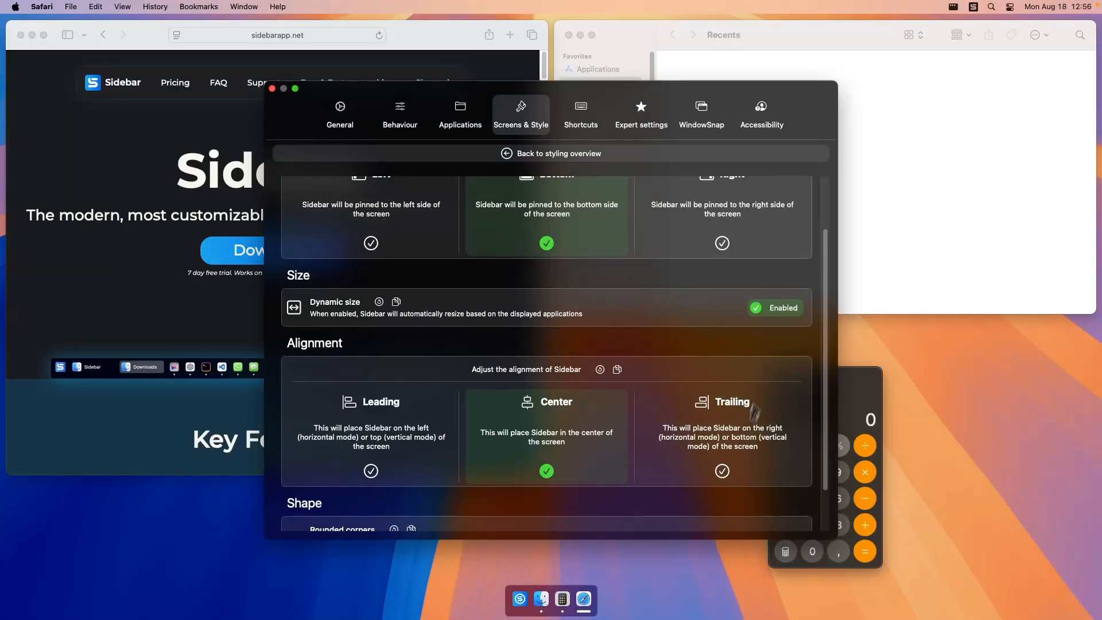
left_click(780, 307)
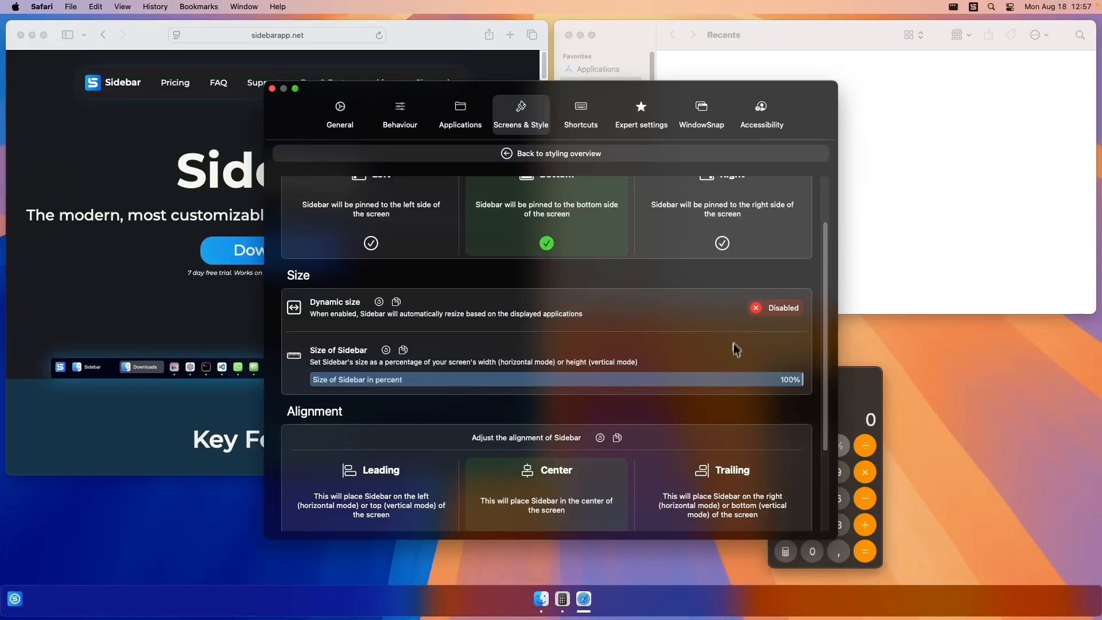
left_click_drag(796, 386, 692, 385)
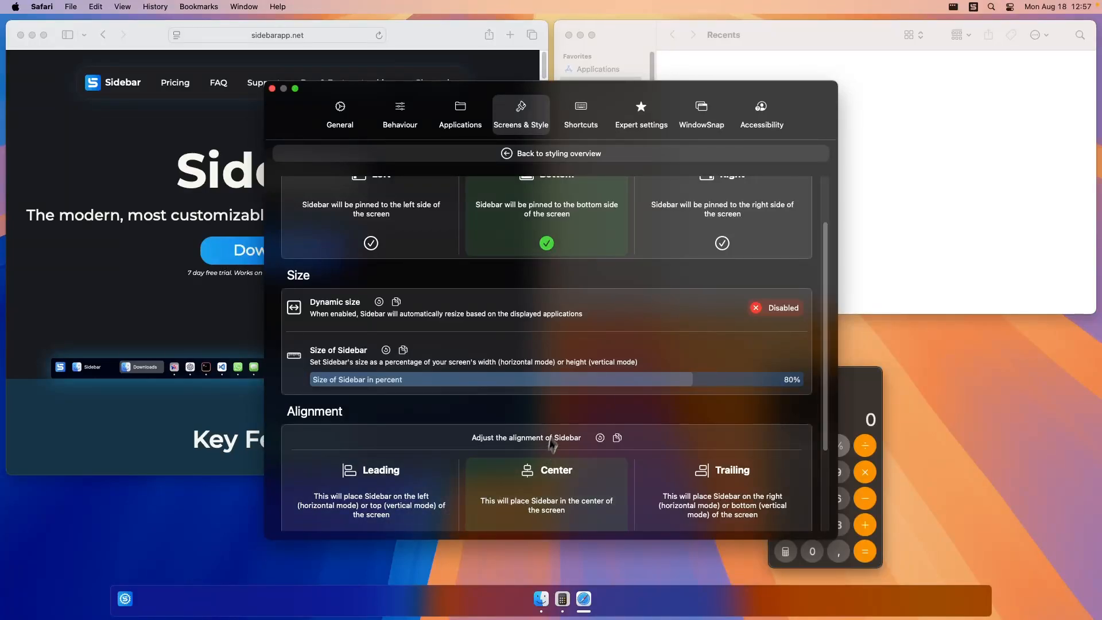
Try Sidebar's Leading and Center alignments, and set the alignment to Trailing.
scroll(557, 421, "down", 3)
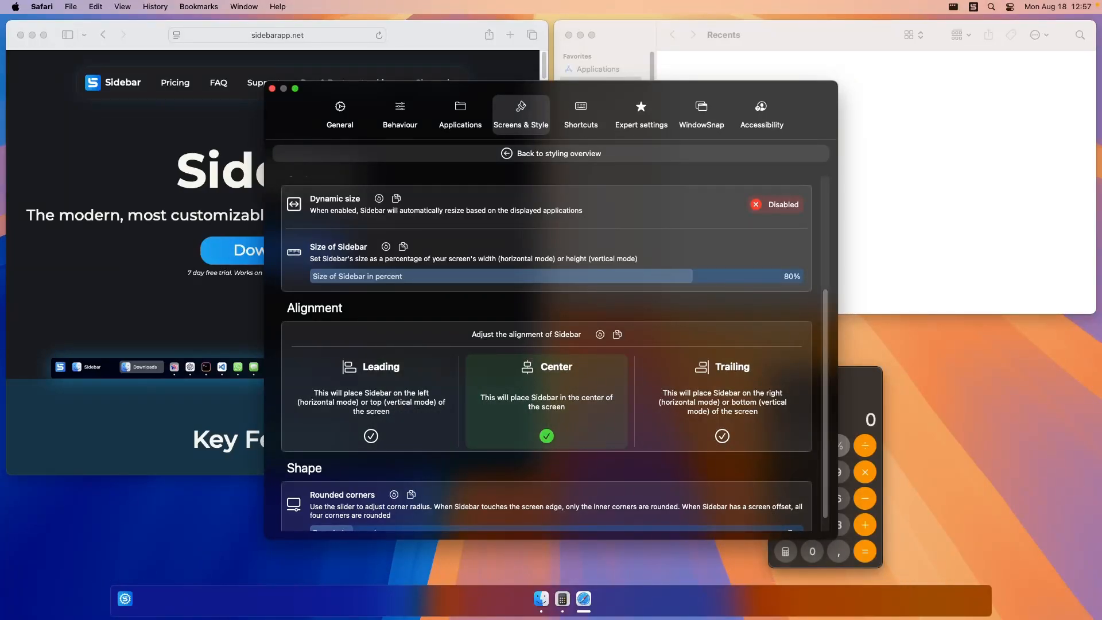
left_click(383, 413)
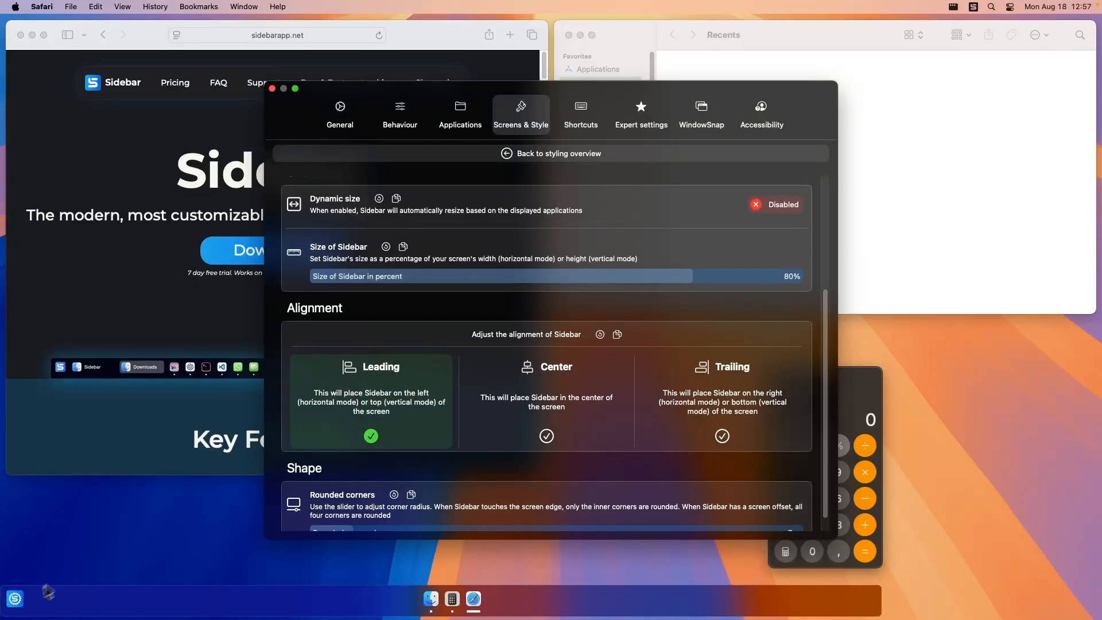
left_click(564, 435)
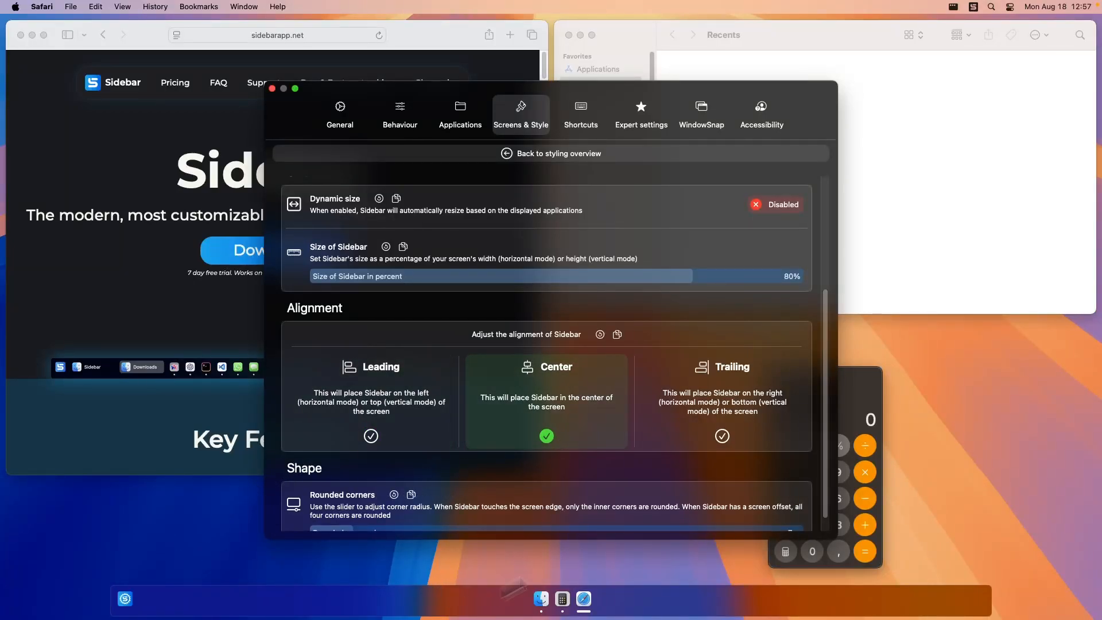
left_click(731, 409)
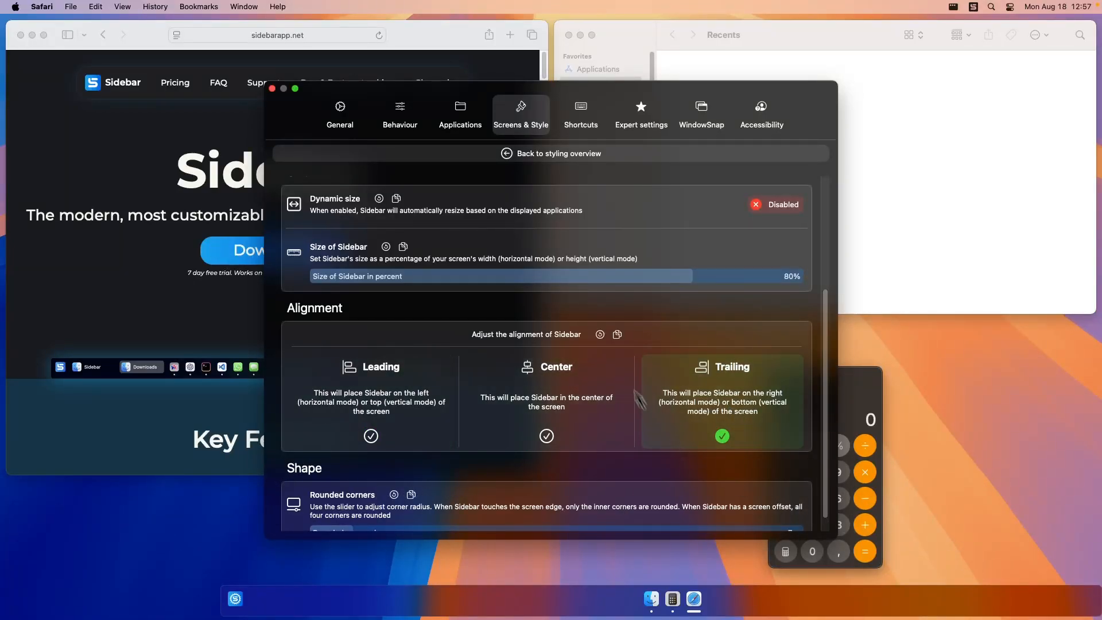
Re-enable dynamic size so that Sidebar resizes automatically to the displayed applications.
scroll(687, 345, "up", 2)
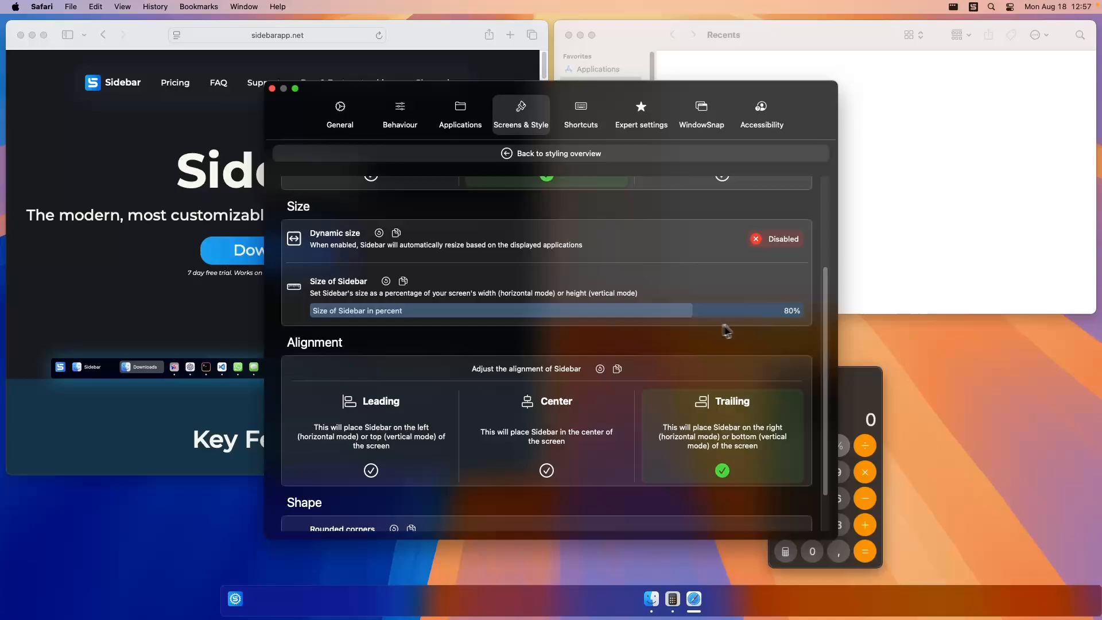
left_click(779, 240)
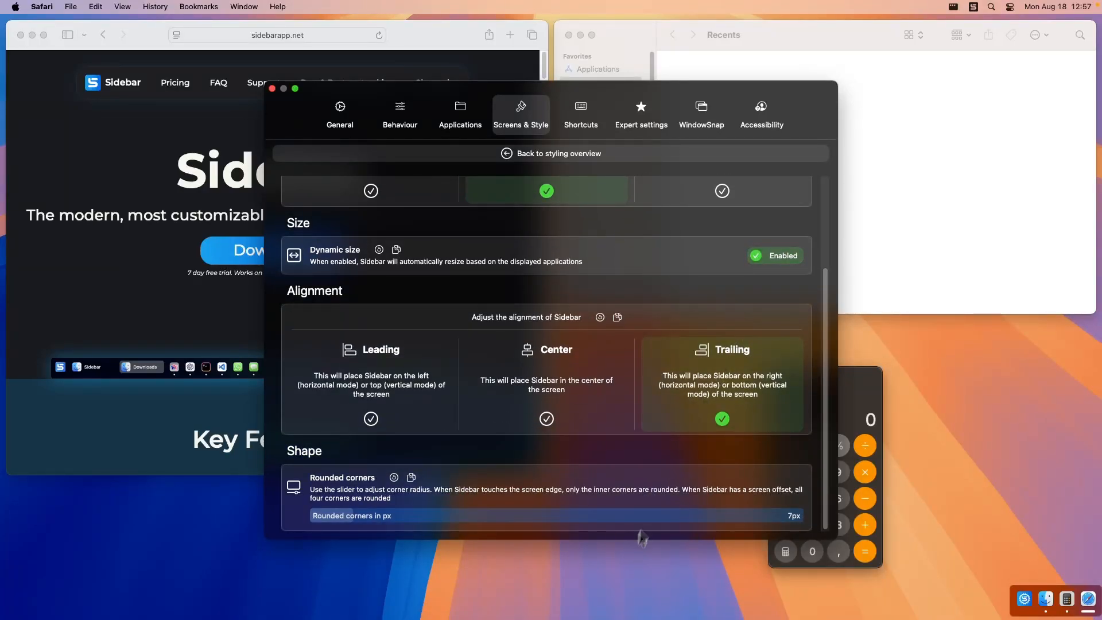
Set Sidebar's alignment to Center and return to the styling overview.
left_click(562, 388)
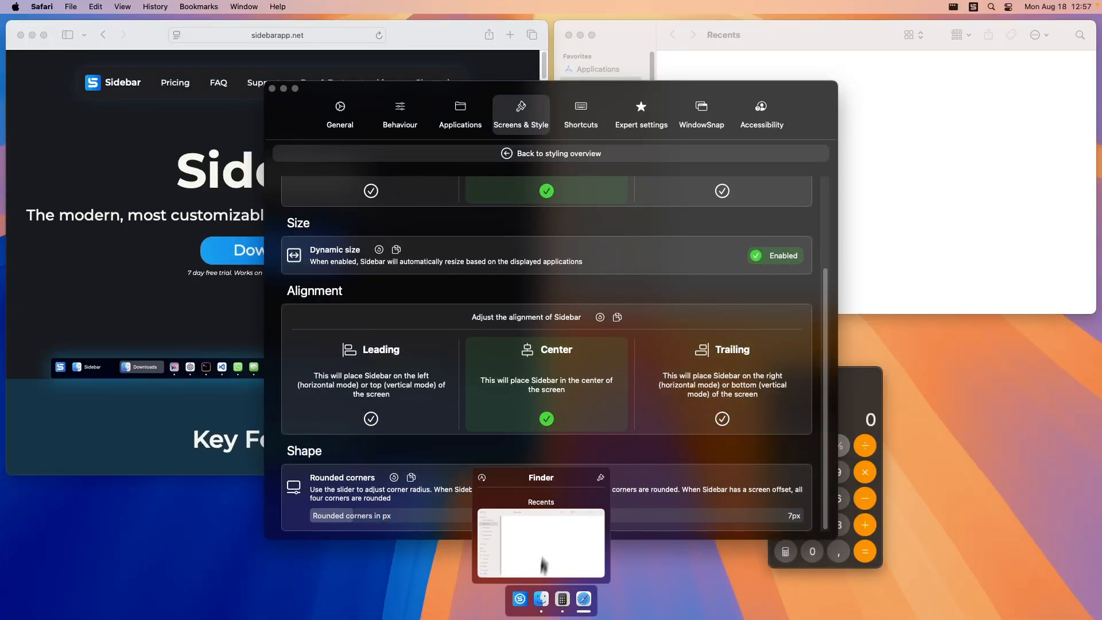
left_click(569, 155)
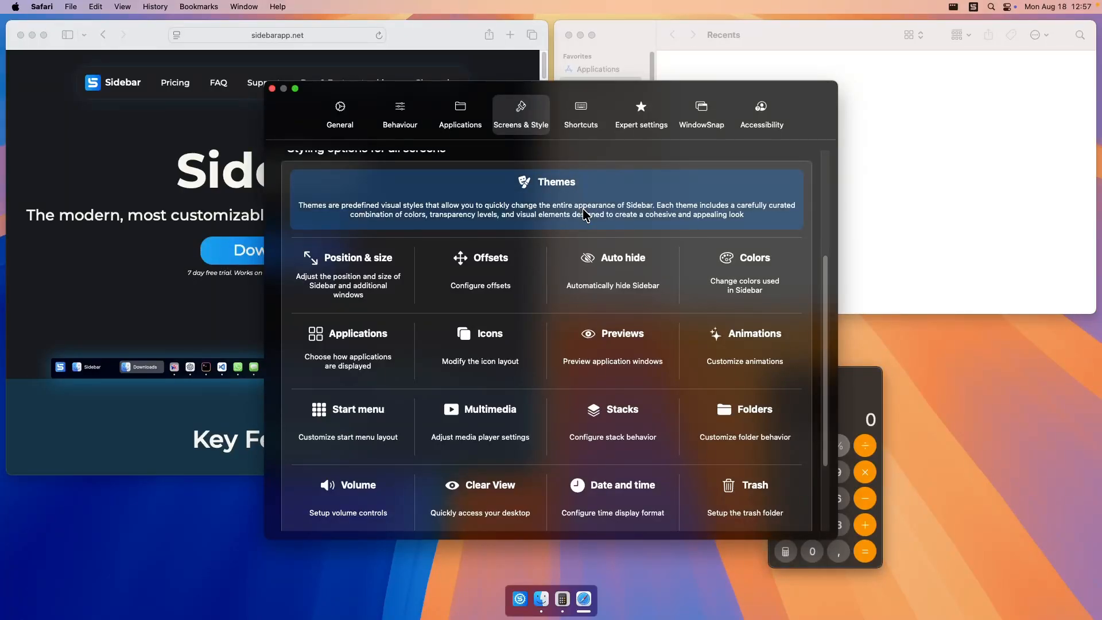
Try enabling auto hide, close the settings, and reveal the hidden Sidebar at the screen's bottom edge.
left_click(605, 275)
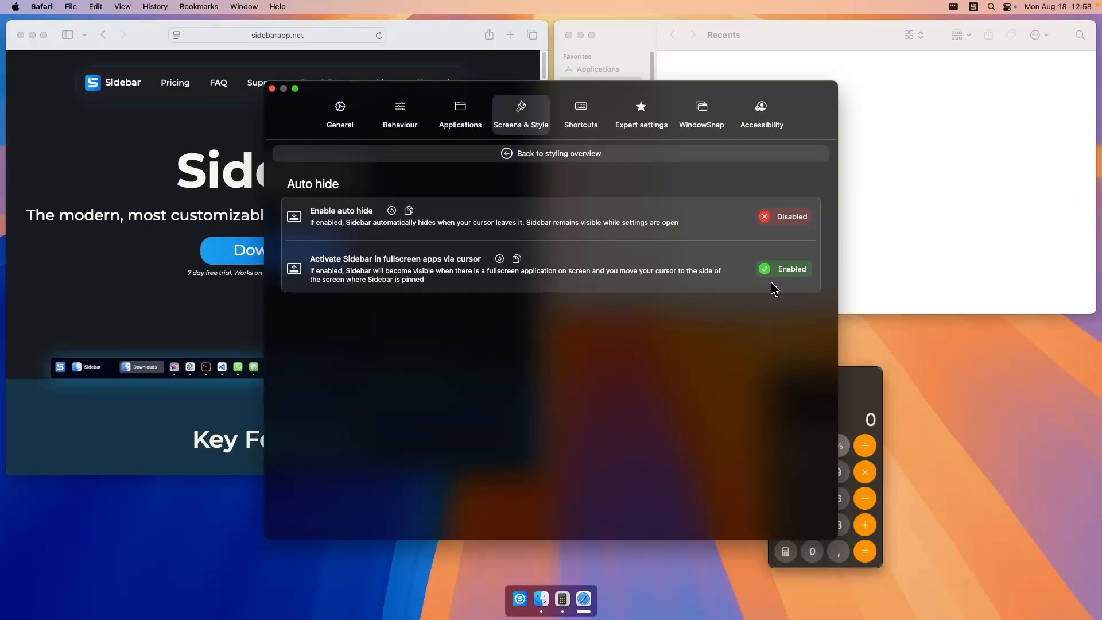
left_click(786, 226)
left_click(272, 90)
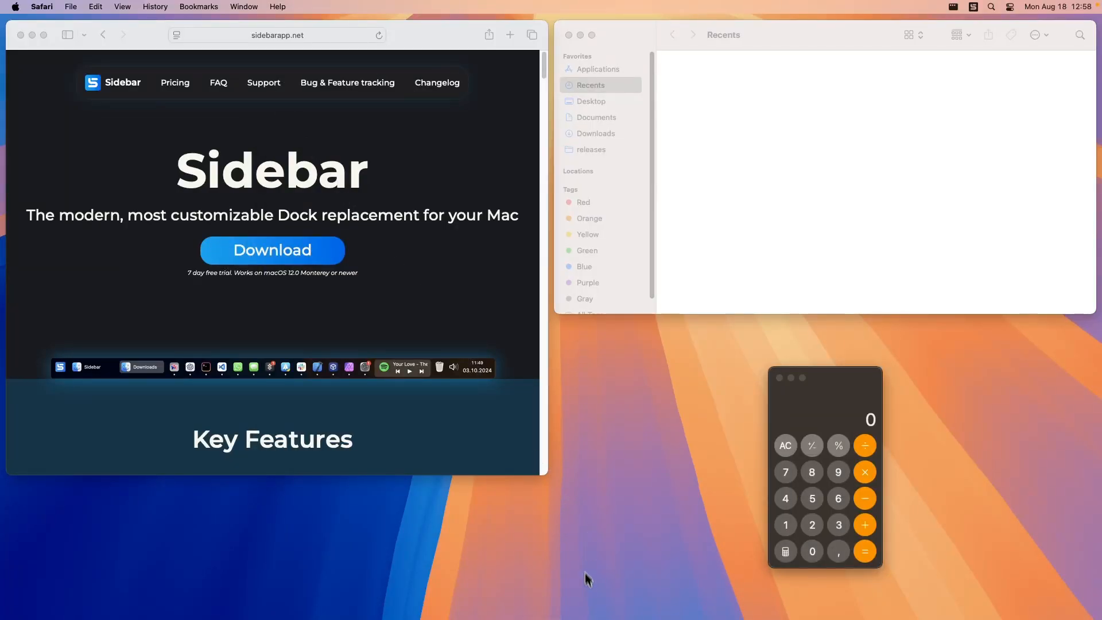
mouse_move(594, 619)
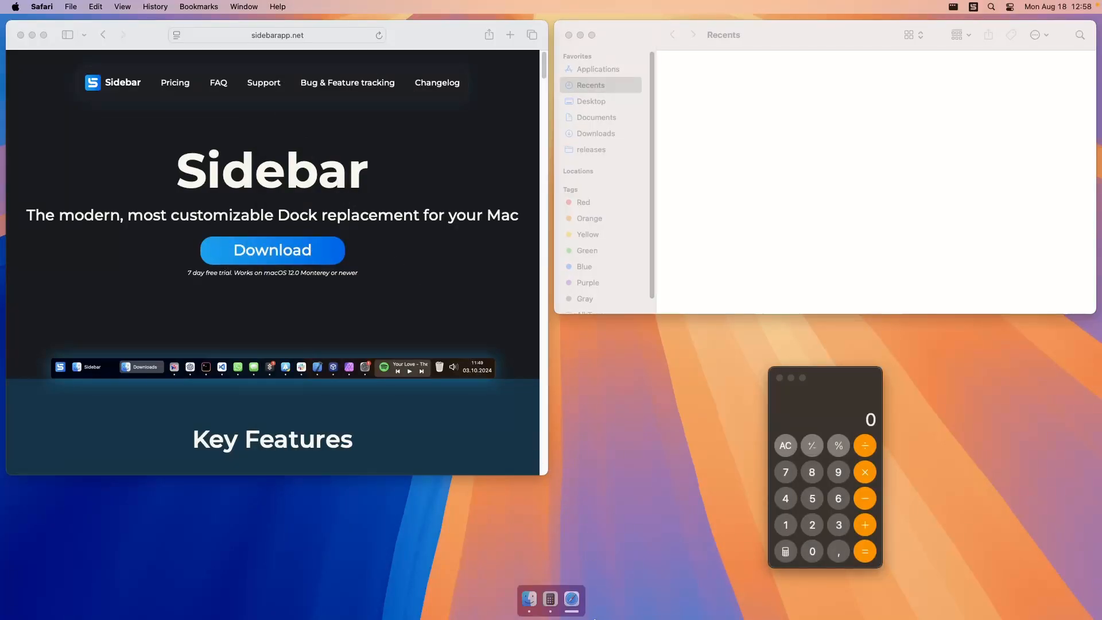
Reopen Sidebar's settings at the Auto hide styling options and disable auto hide again.
left_click(973, 7)
left_click(982, 36)
left_click(521, 114)
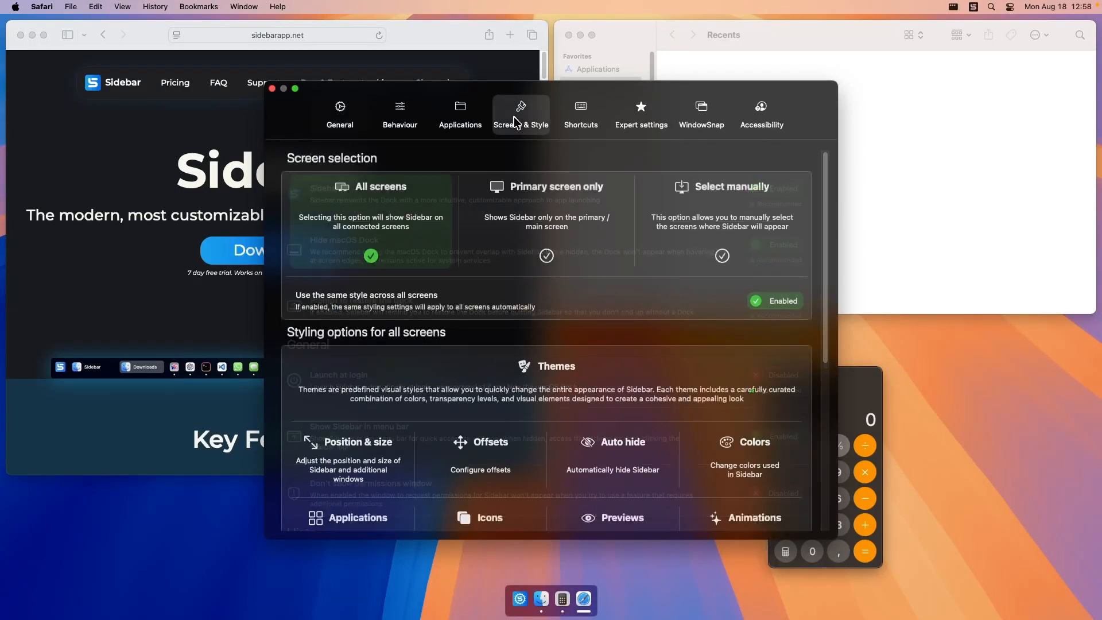
scroll(546, 278, "down", 4)
left_click(635, 244)
left_click(788, 218)
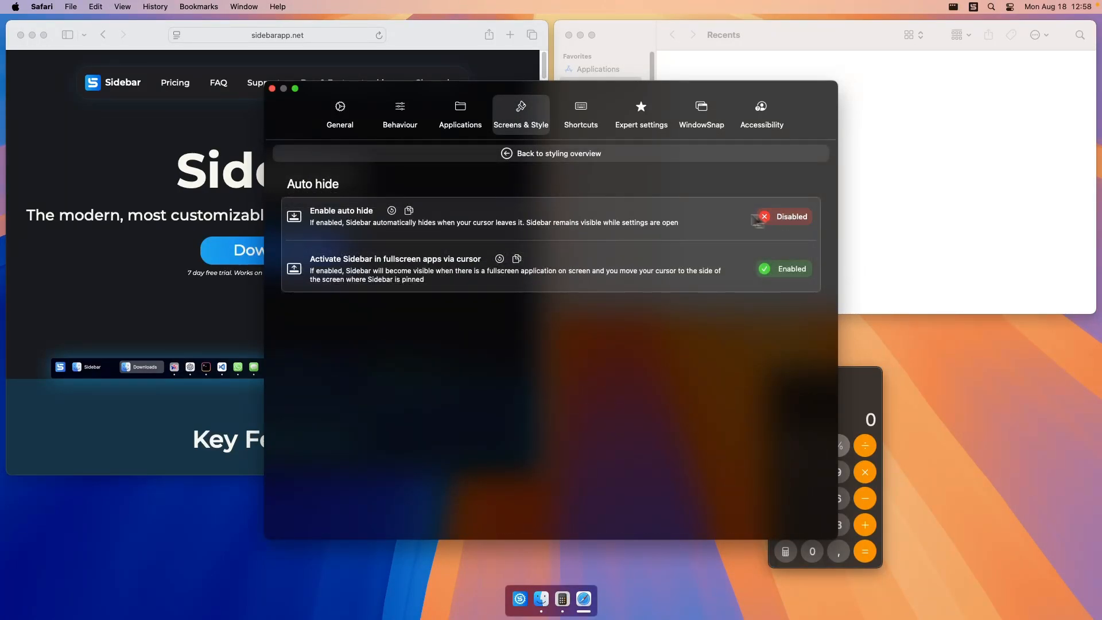
Open the Applications styling options, preview the running apps' windows from Sidebar, and set the display style to Ungrouped Labeled Style.
left_click(615, 153)
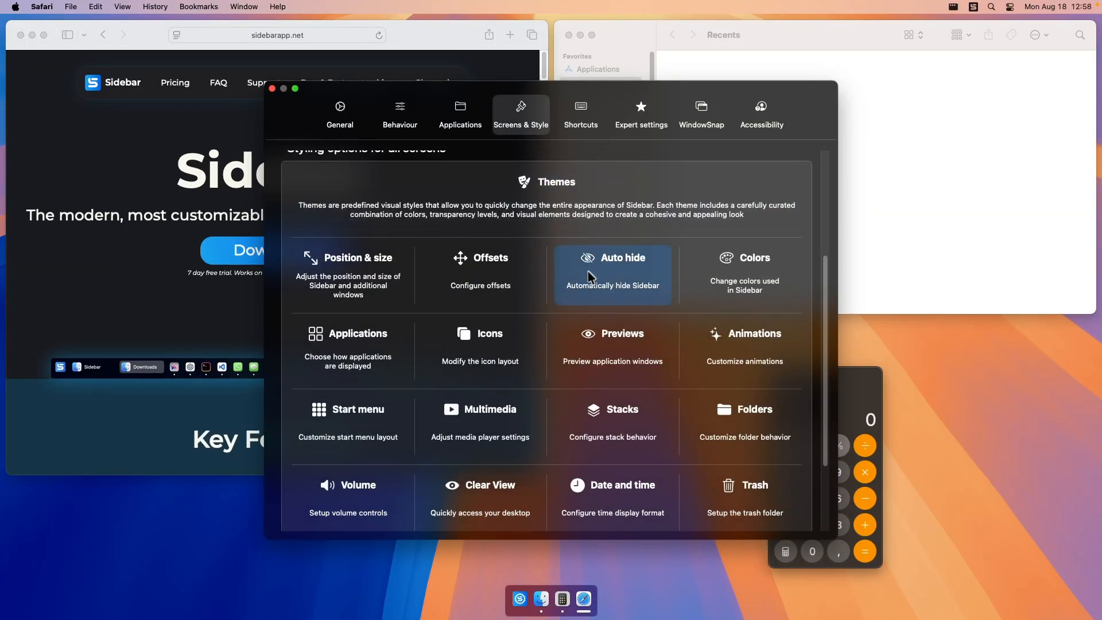
scroll(361, 356, "down", 1)
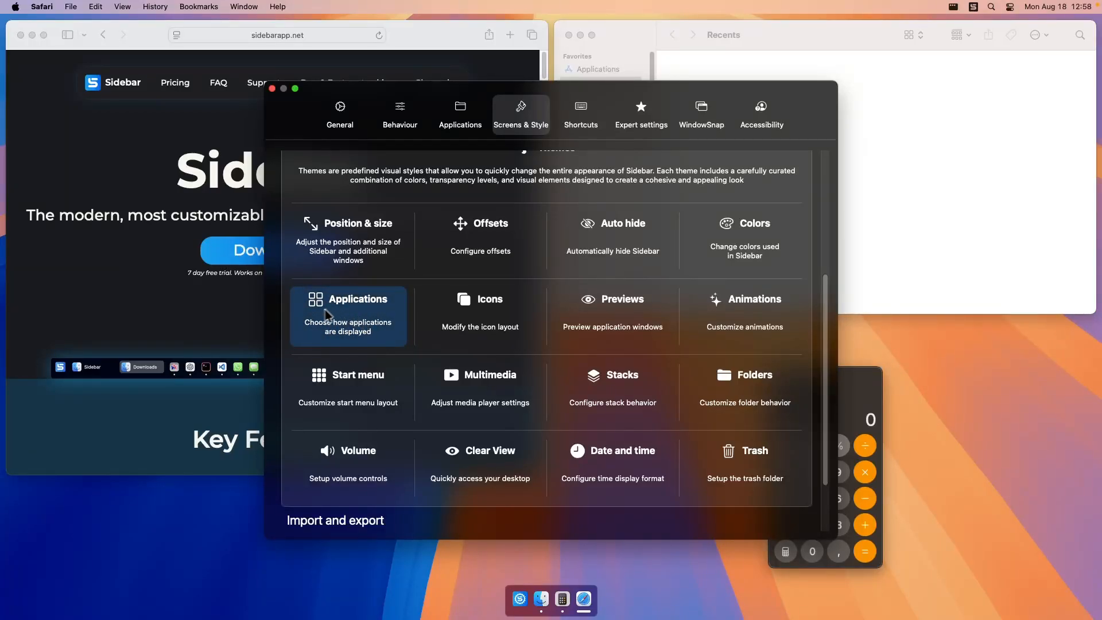
left_click(360, 312)
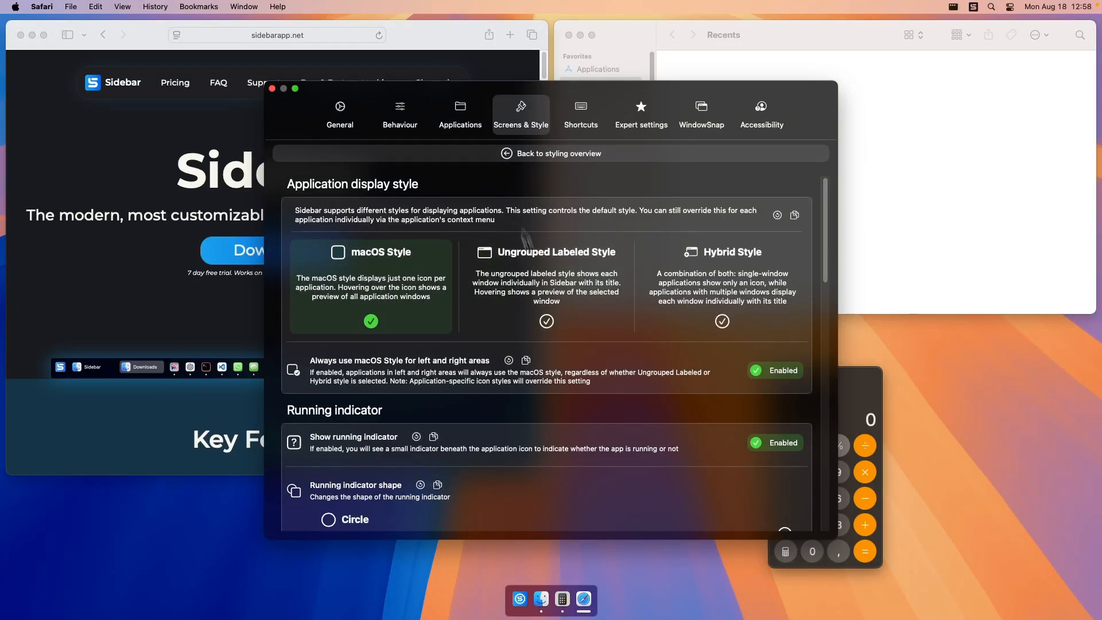
mouse_move(545, 601)
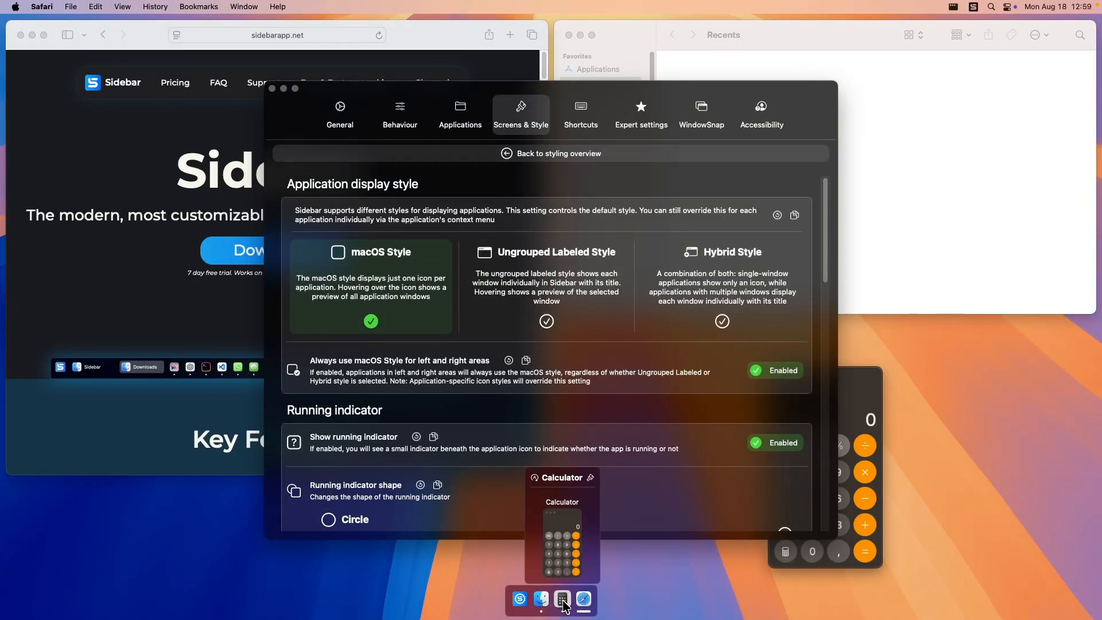
mouse_move(589, 604)
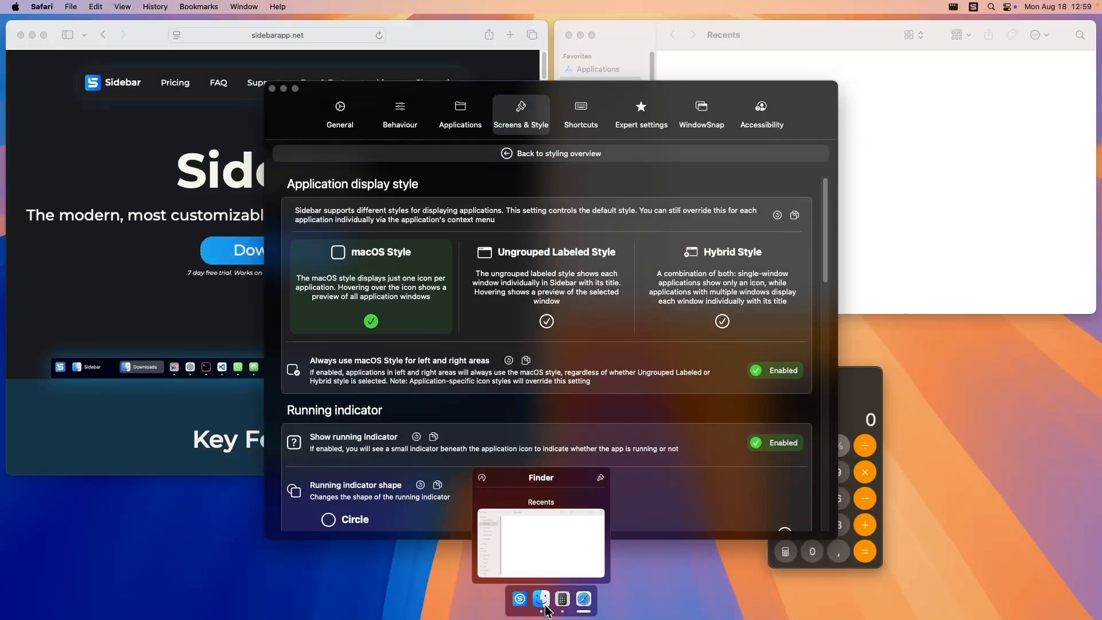
left_click(533, 270)
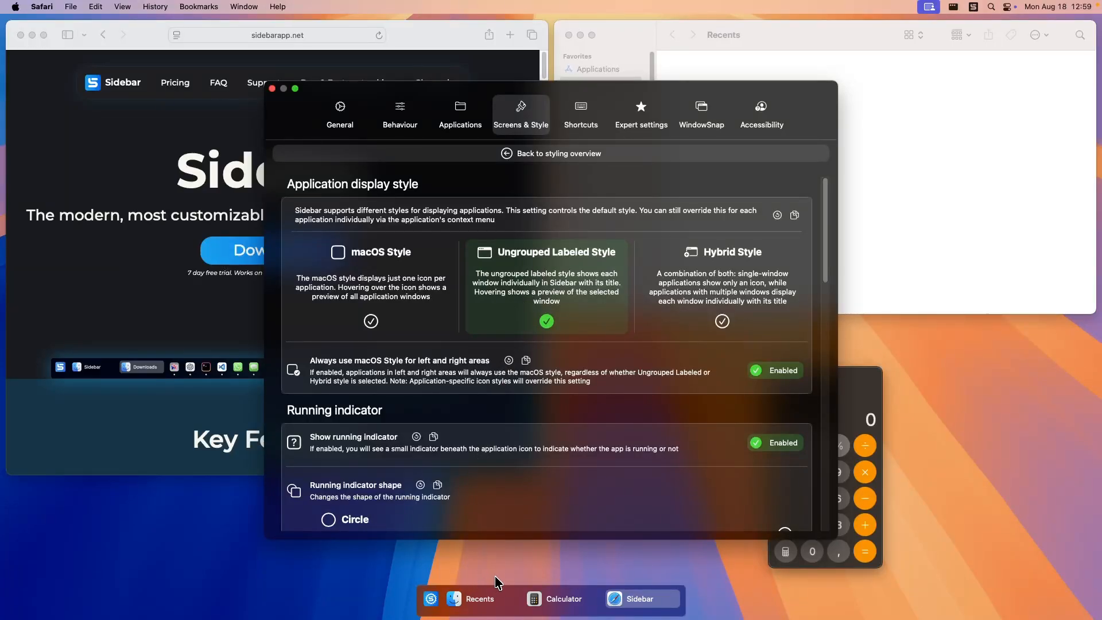
Open a second Finder window showing Documents, shrink it, and place it below the Recents window.
left_click(492, 596)
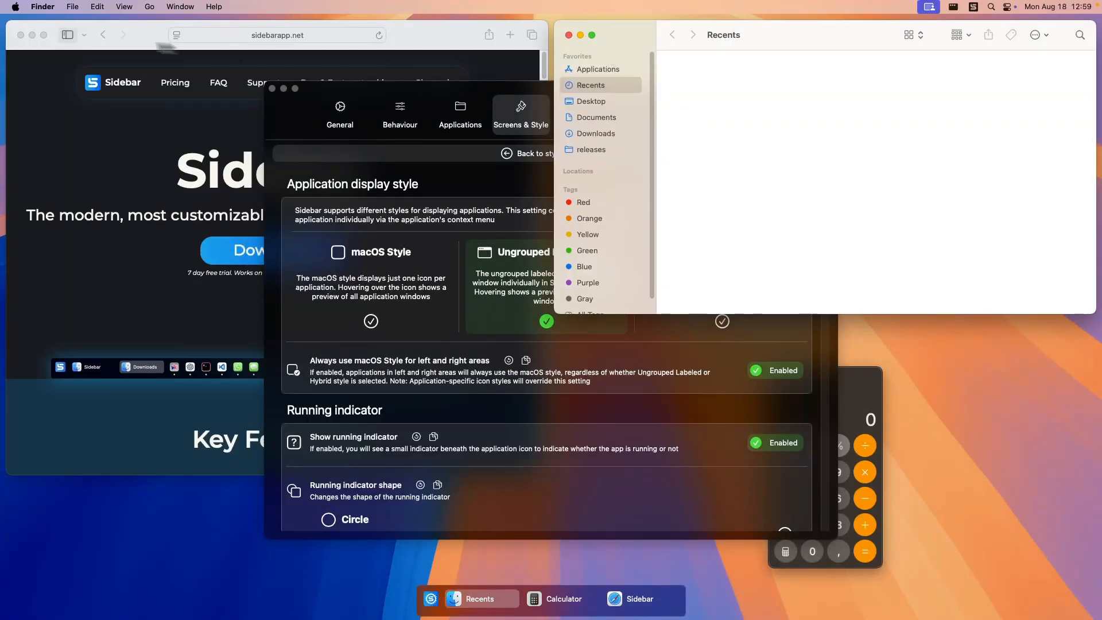
left_click(73, 7)
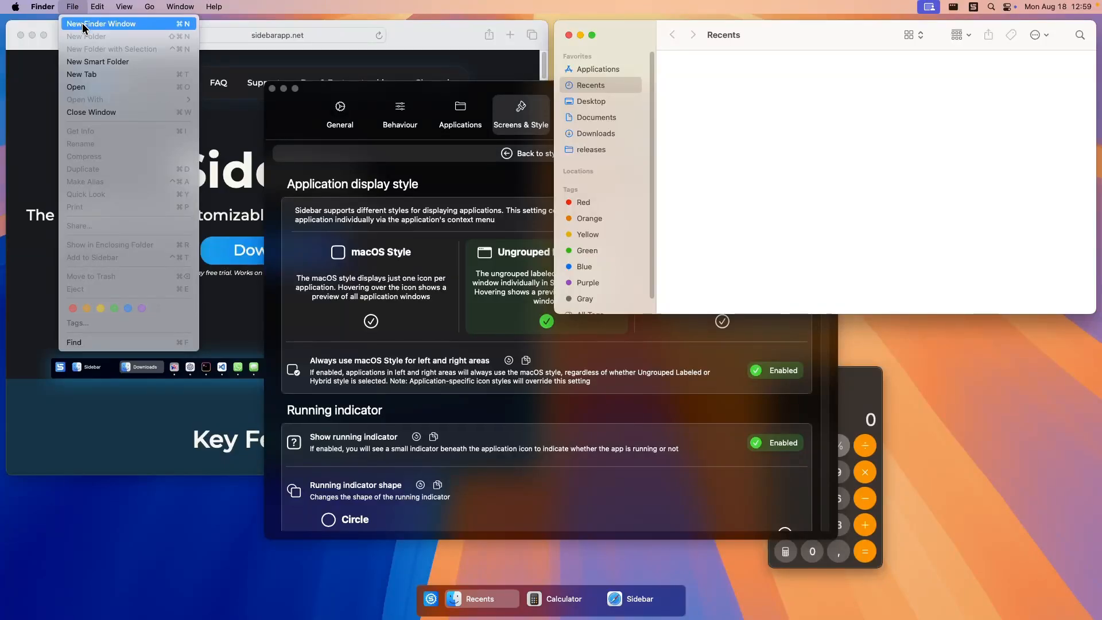
left_click(83, 25)
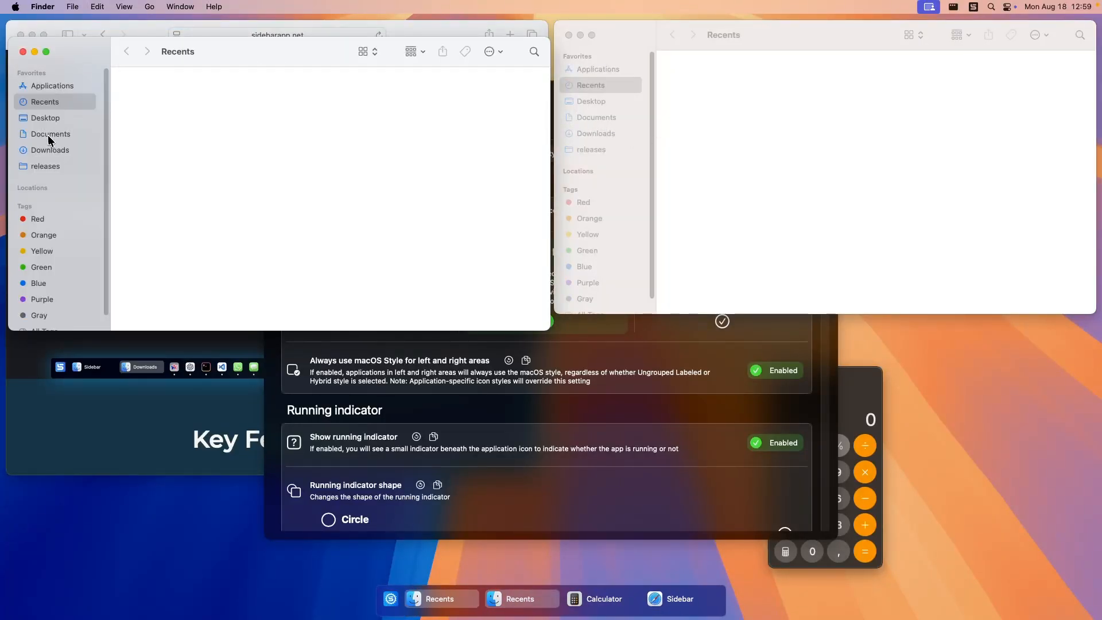
left_click(48, 137)
left_click_drag(10, 39, 223, 107)
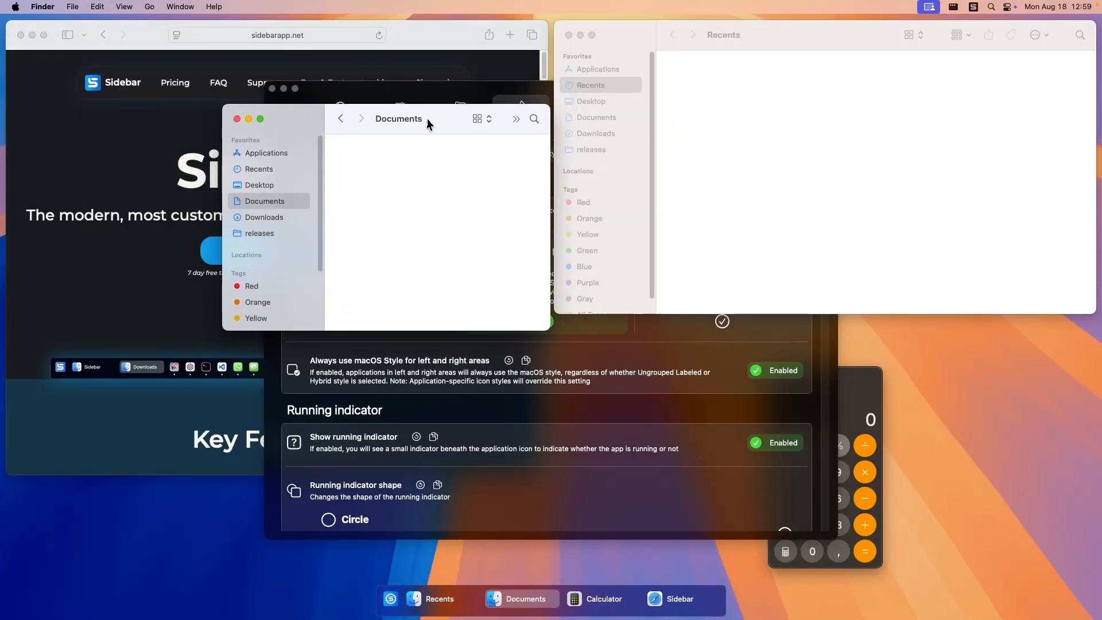
left_click_drag(428, 124, 971, 347)
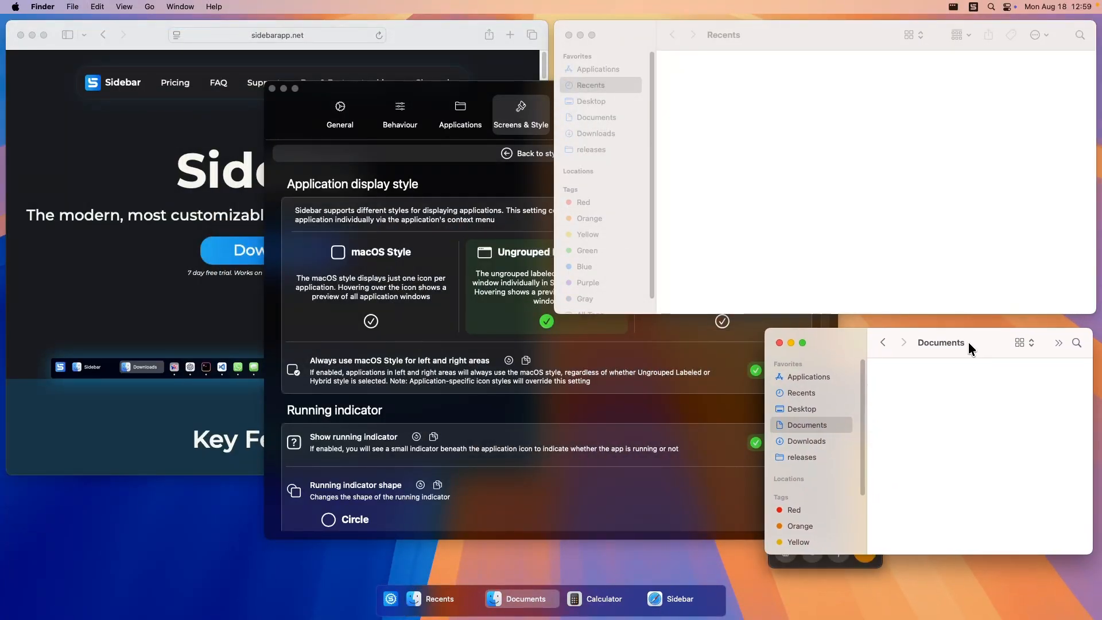
Try Hybrid Style with the Finder and Calculator entries in Sidebar, and set the application display style back to macOS Style.
left_click(459, 94)
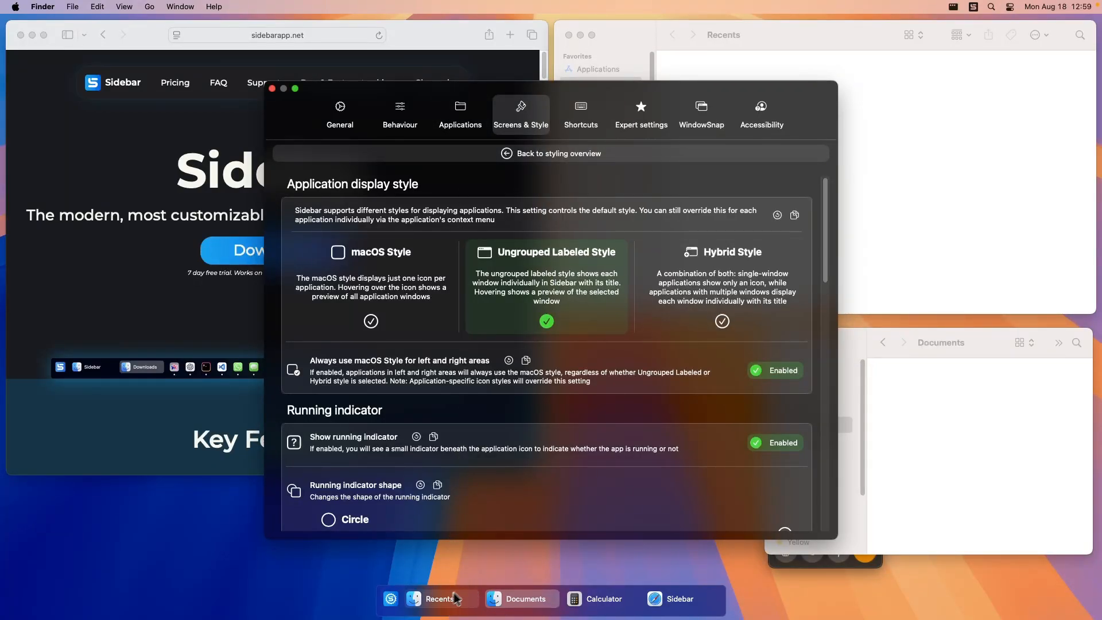
mouse_move(670, 603)
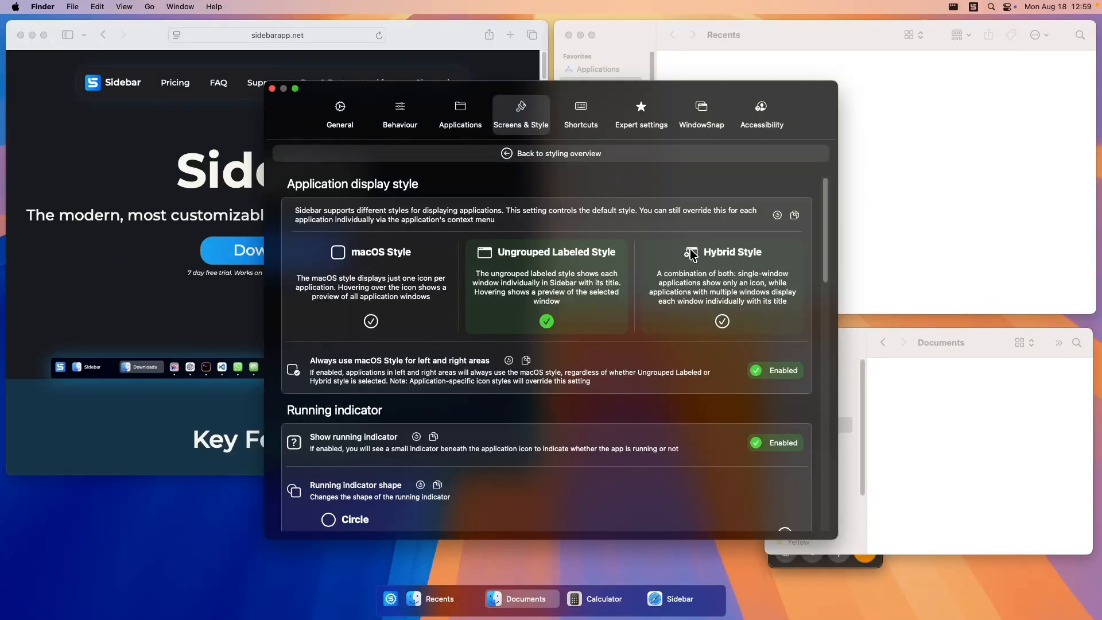
left_click(717, 265)
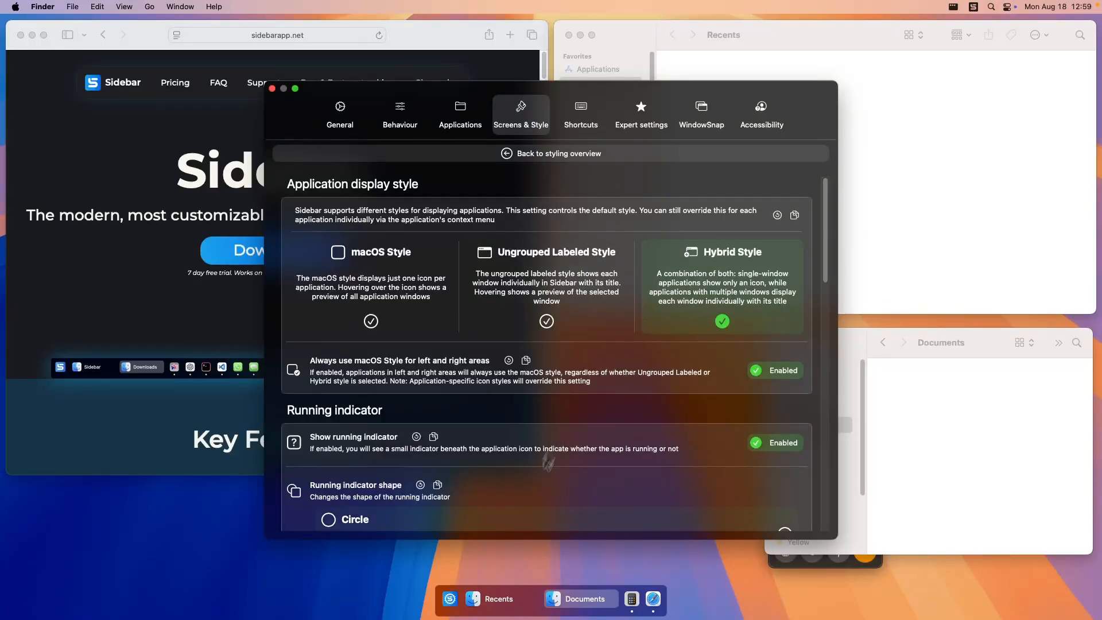
mouse_move(498, 597)
mouse_move(593, 599)
mouse_move(548, 600)
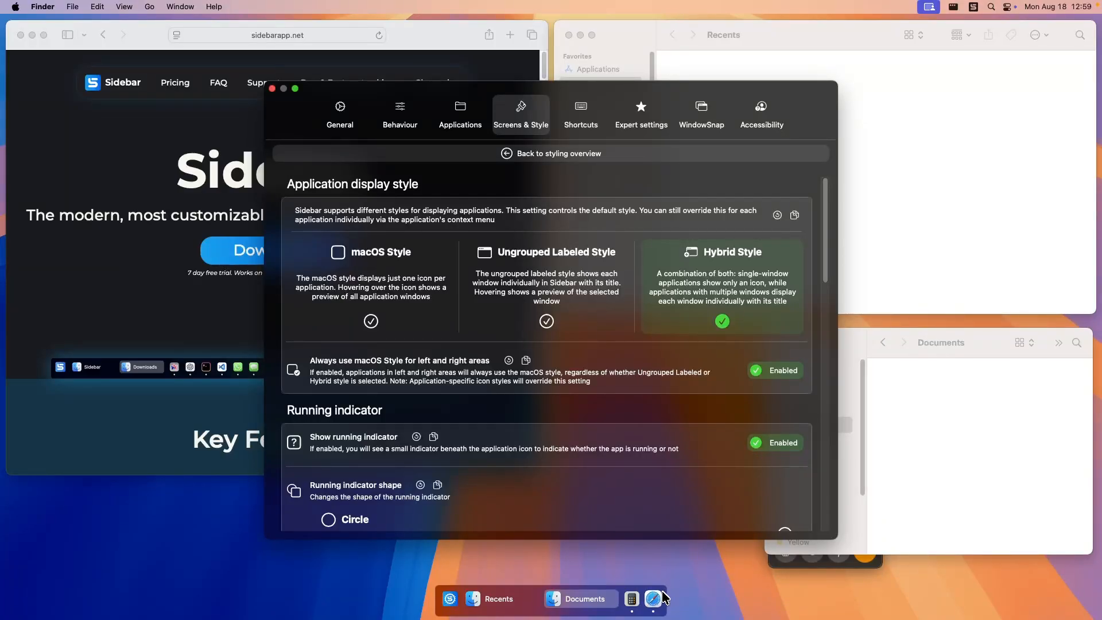
mouse_move(638, 604)
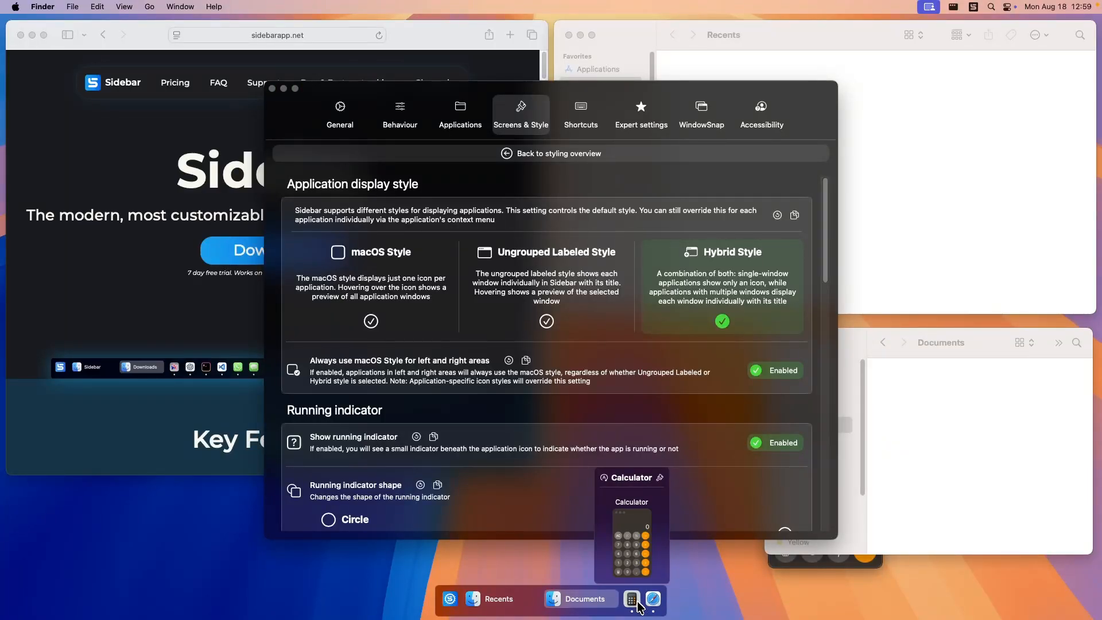
mouse_move(460, 591)
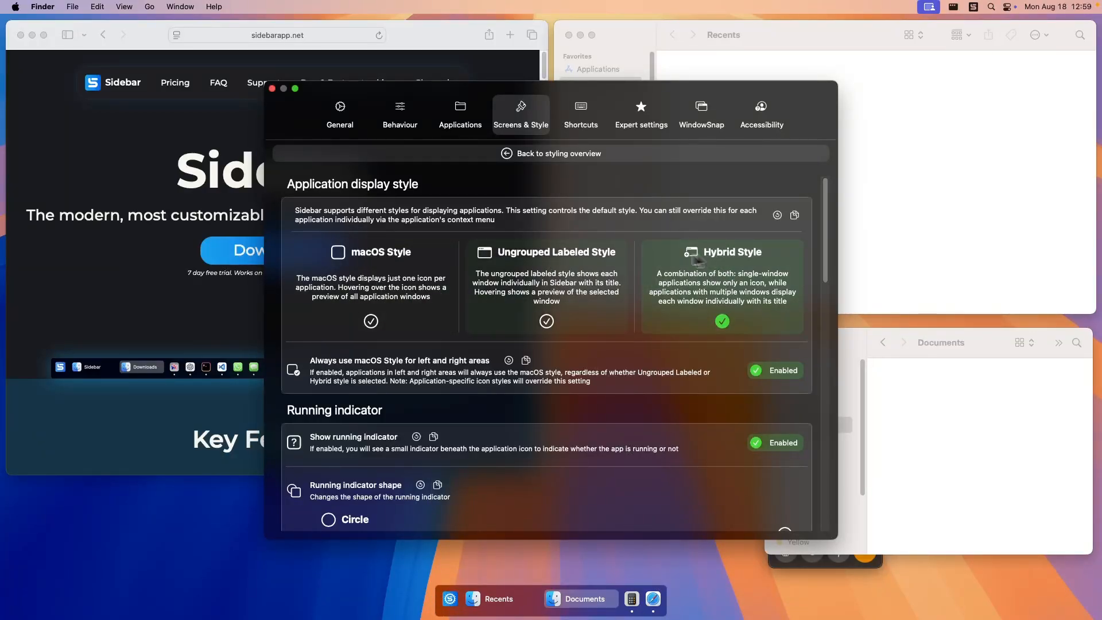
left_click(373, 271)
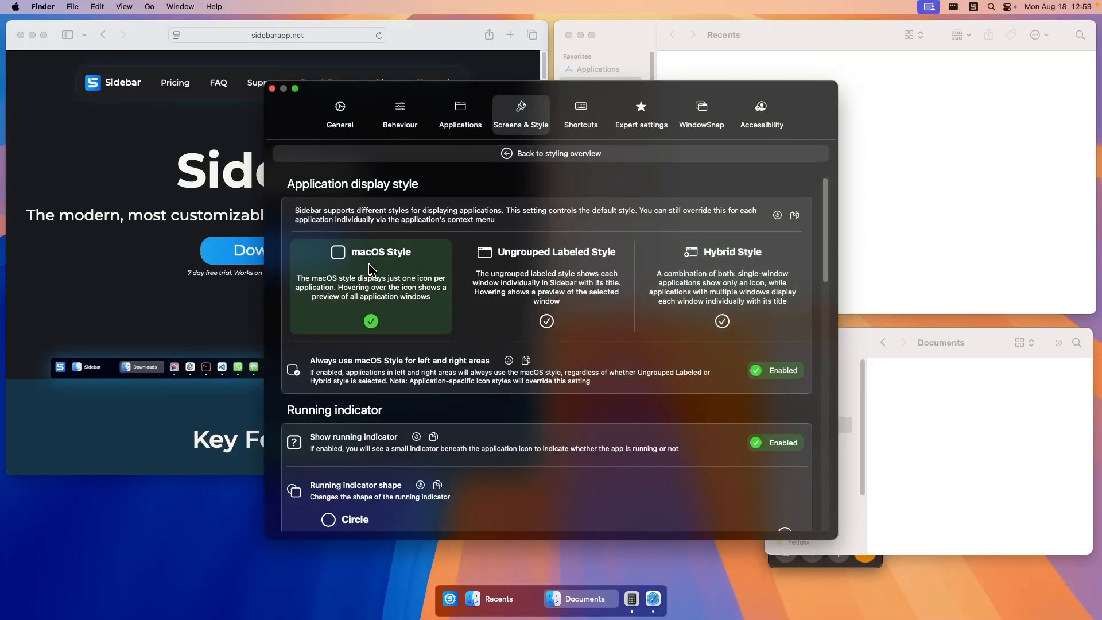
Try the Circle and Line running indicator shapes, and switch back to Dynamic.
scroll(488, 313, "down", 6)
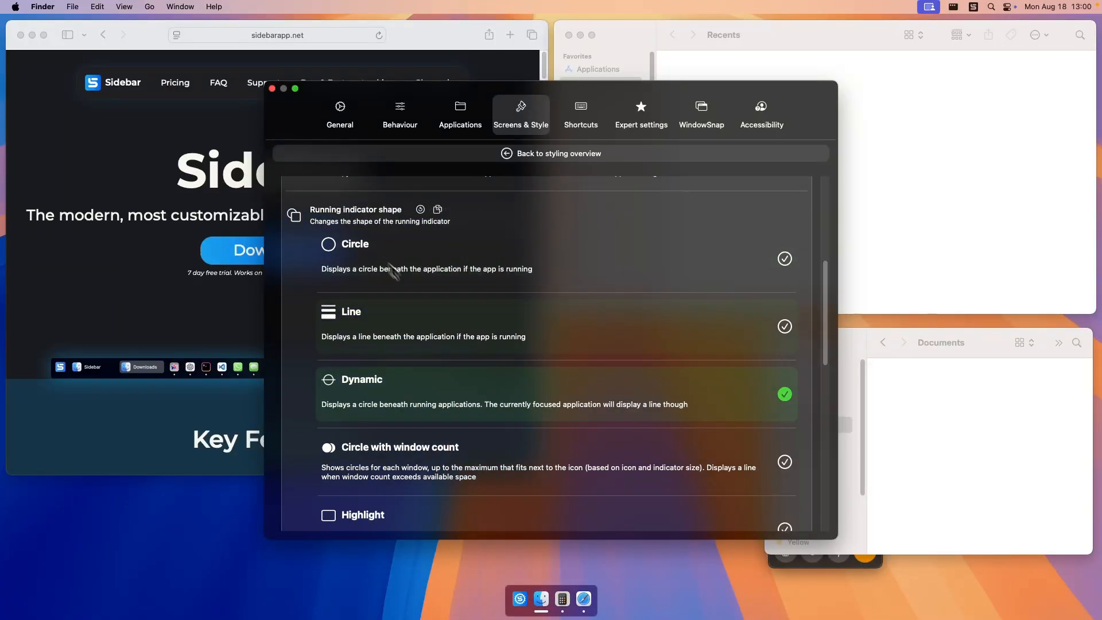
scroll(539, 374, "down", 2)
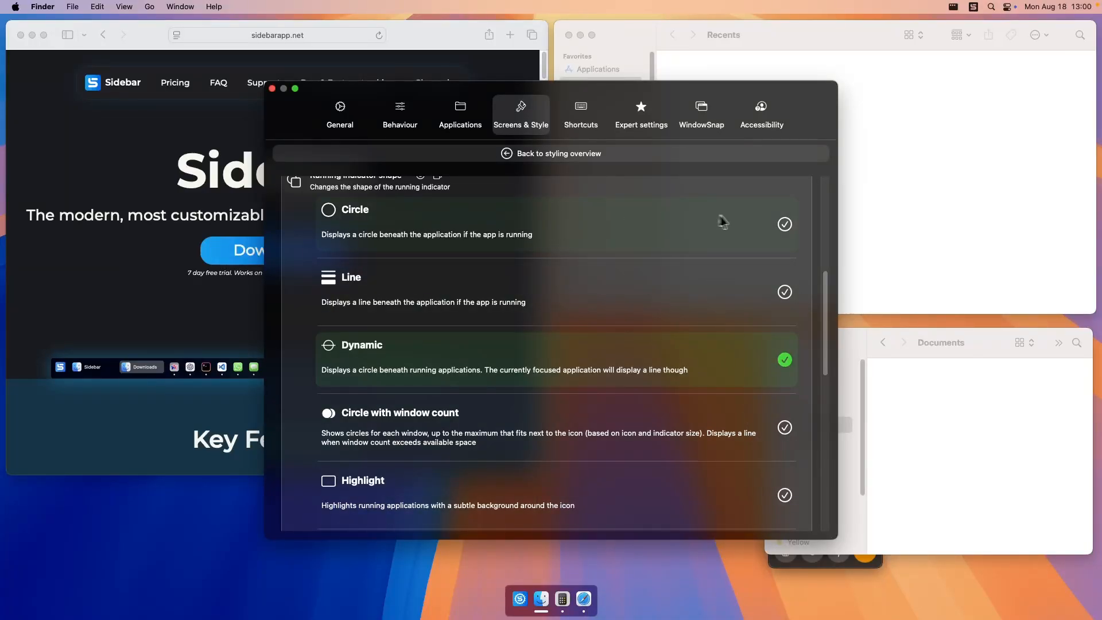
left_click(784, 225)
left_click(749, 302)
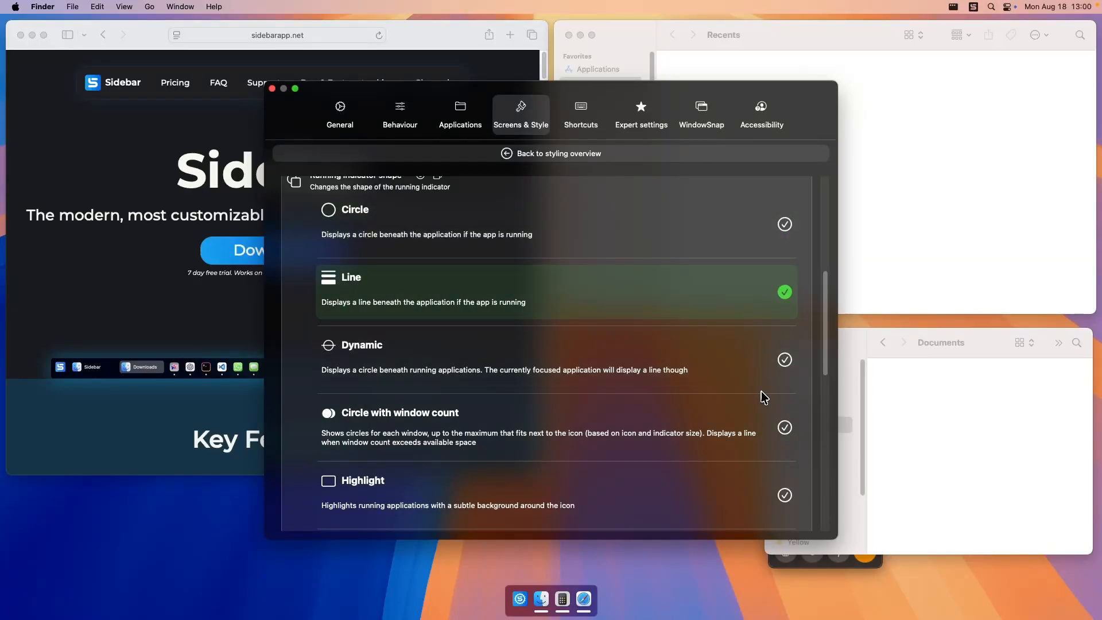
left_click(778, 380)
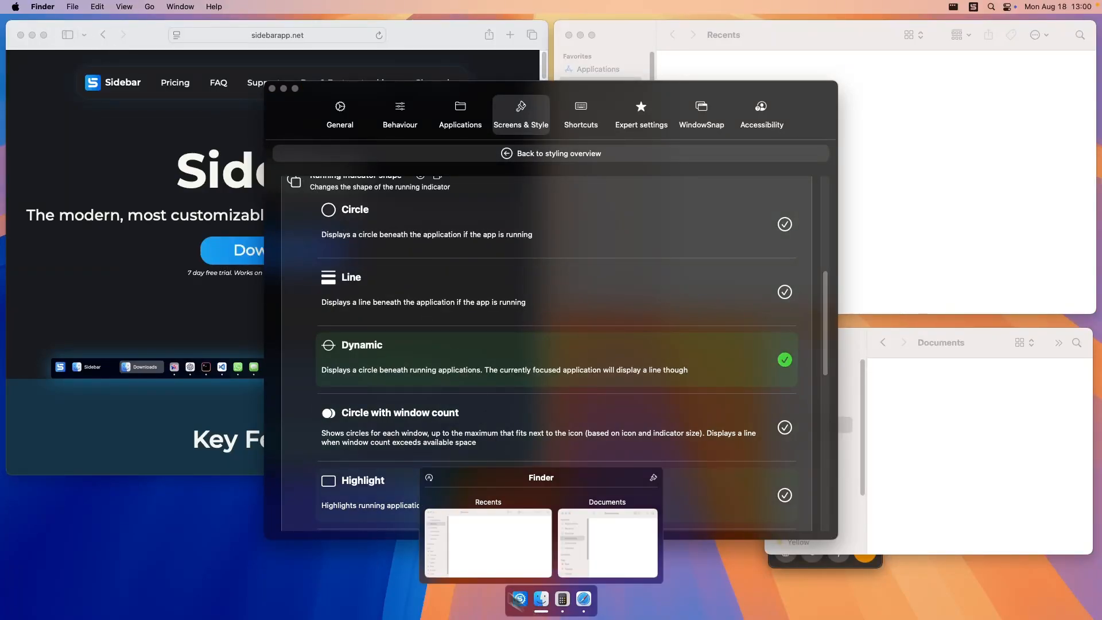
Try the running indicator shapes Circle with window count, Highlight and Hightlight with window count, and restore Dynamic.
left_click(490, 441)
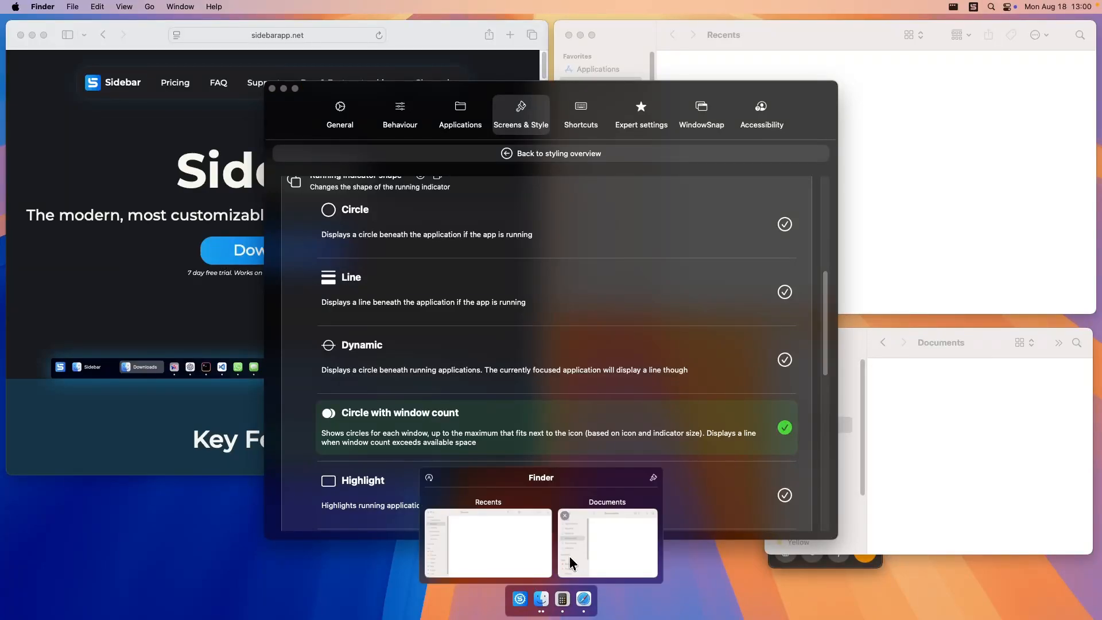
scroll(541, 381, "down", 5)
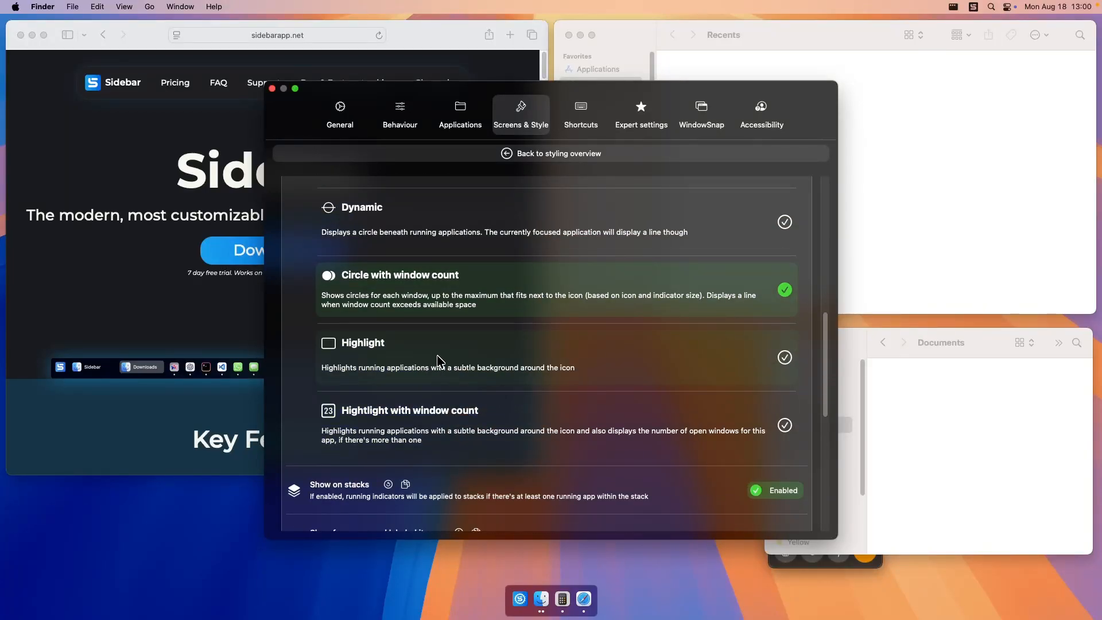
left_click(438, 361)
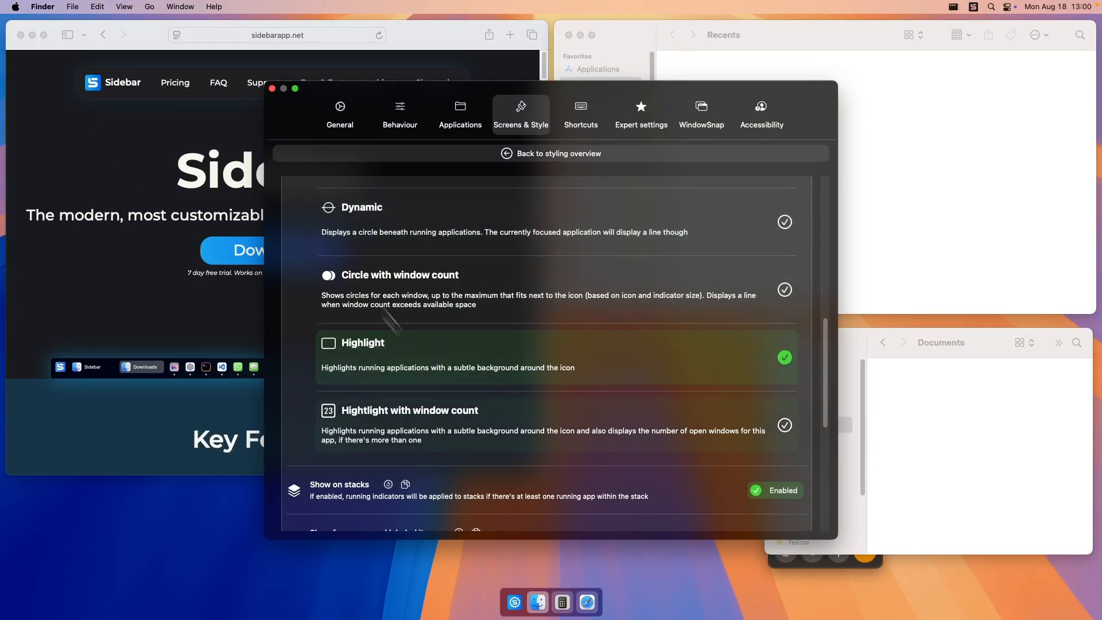
mouse_move(550, 600)
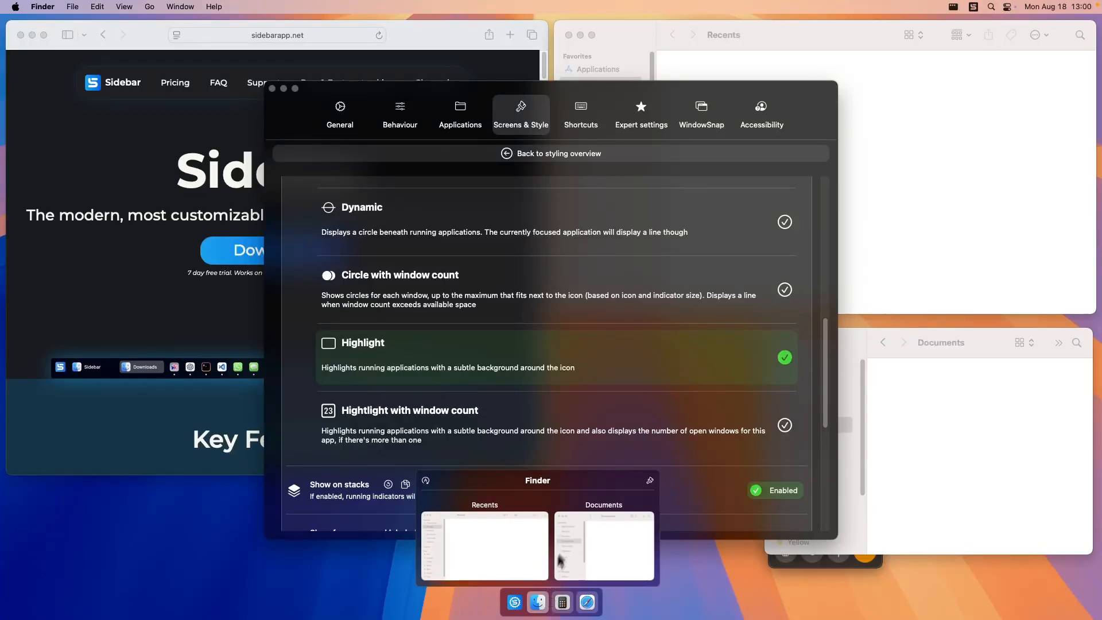
left_click(785, 425)
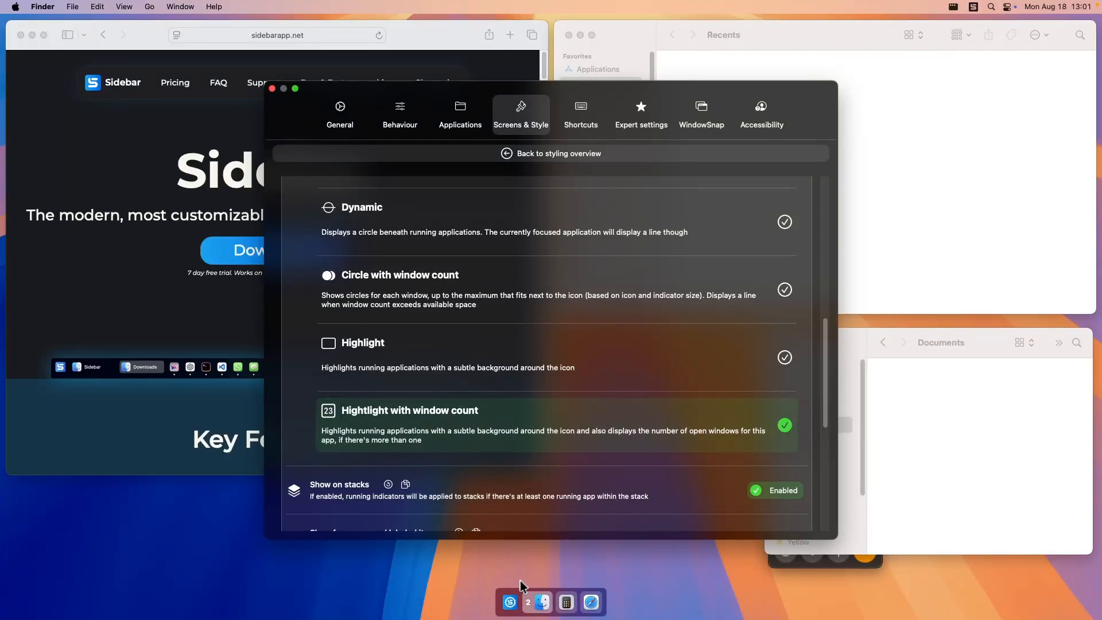
mouse_move(531, 612)
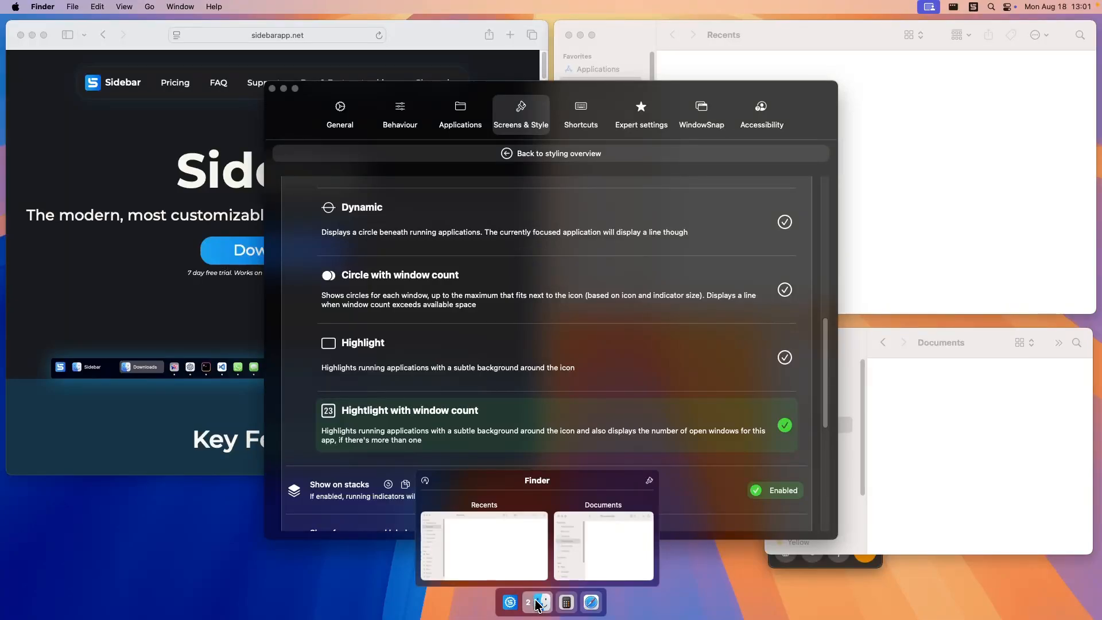
scroll(673, 402, "up", 3)
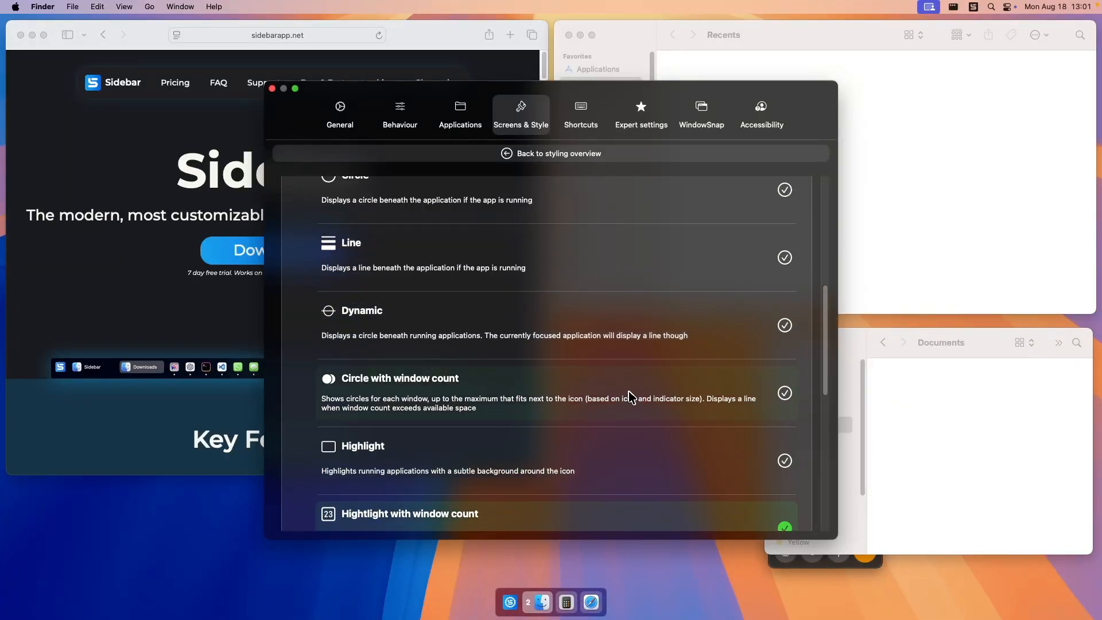
left_click(744, 327)
scroll(617, 378, "down", 10)
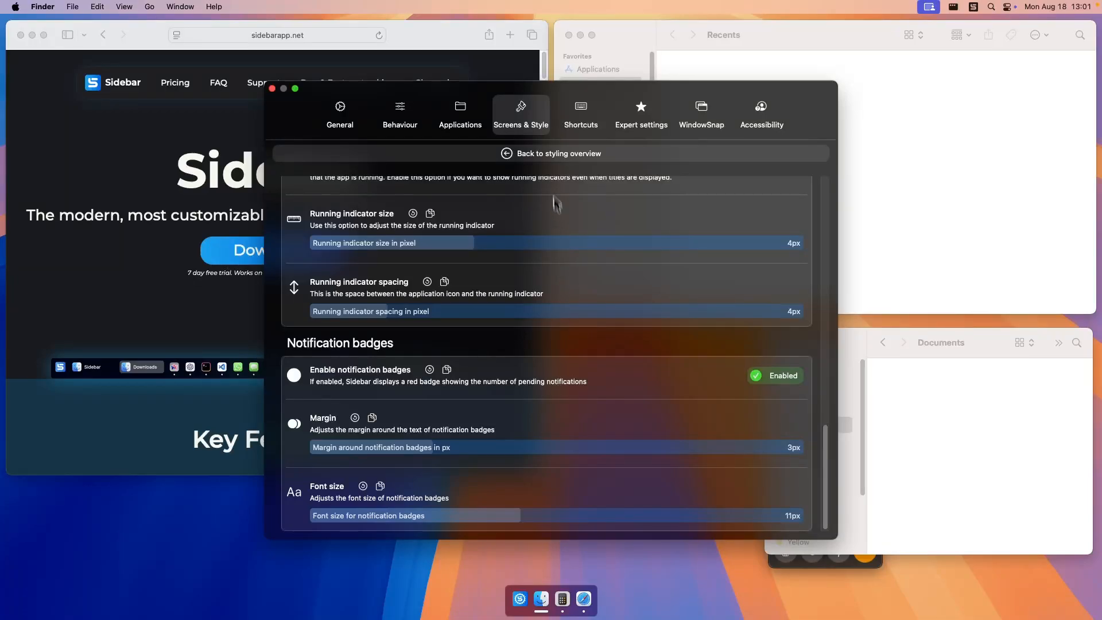
Open the Icons styling settings and enable Show Sidebar icon.
left_click(548, 155)
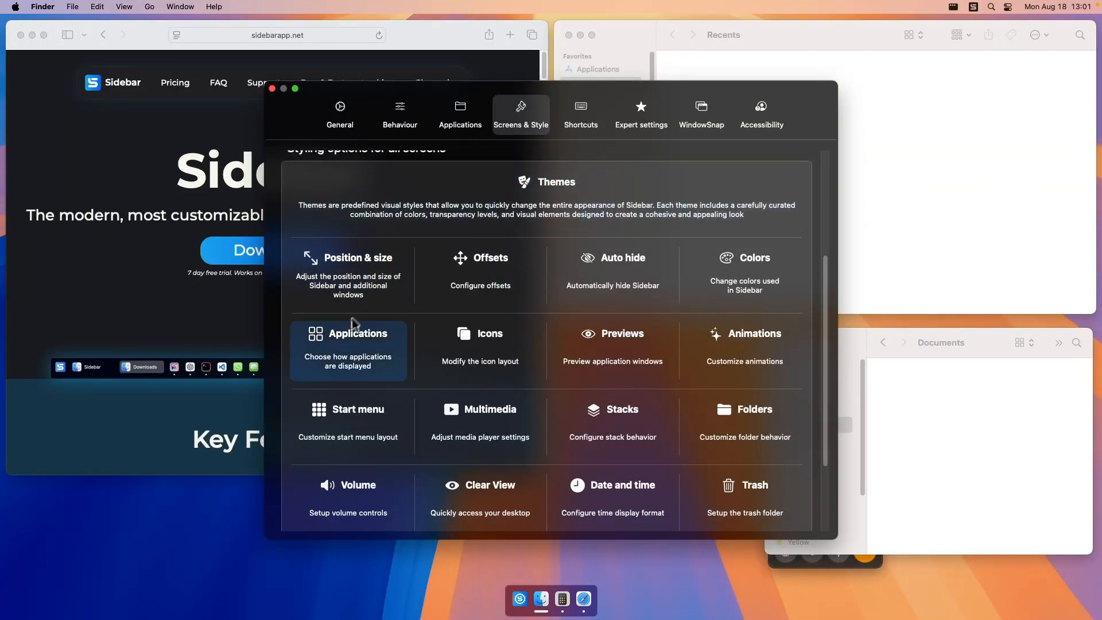
left_click(500, 355)
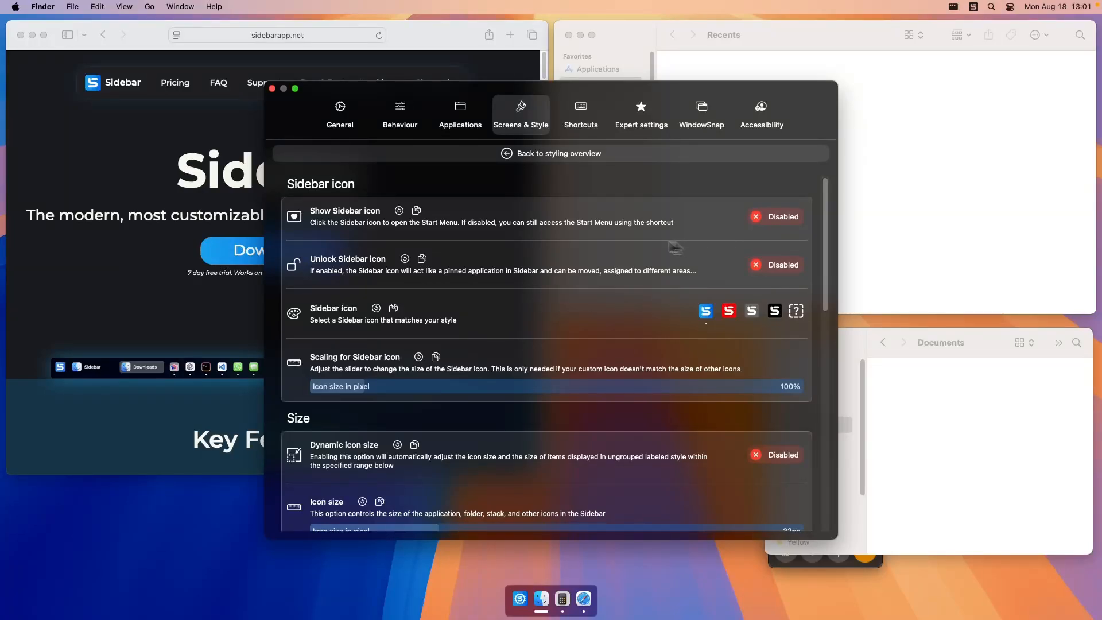
left_click(795, 218)
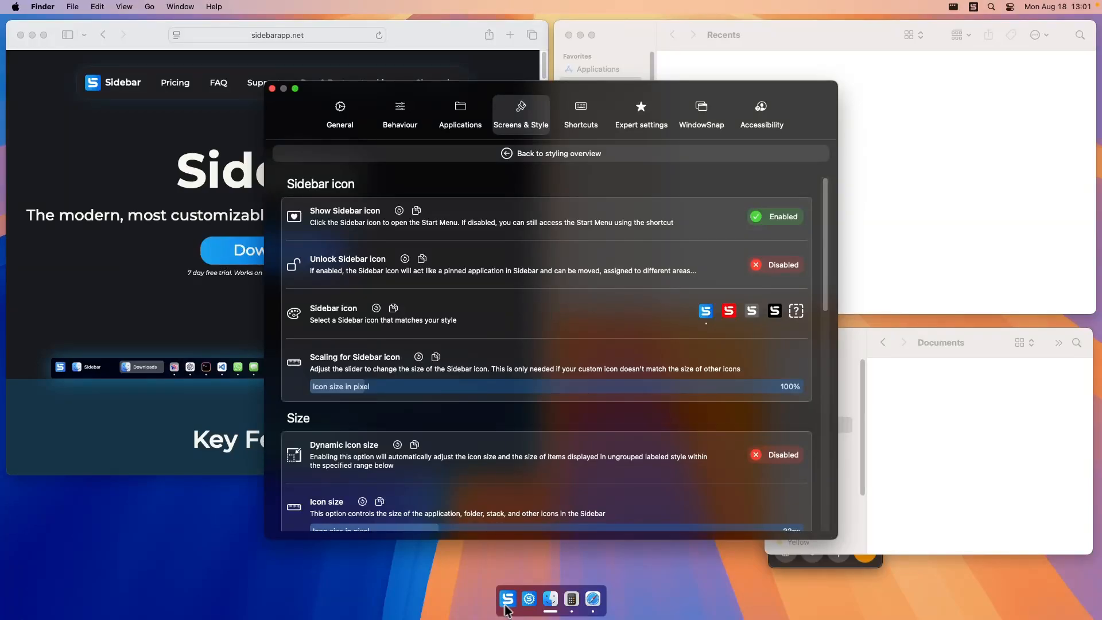
Try the red and black Sidebar icons, and switch back to the blue one.
left_click(733, 315)
left_click(775, 311)
left_click(707, 312)
Enable Unlock Sidebar icon, try moving an icon within Sidebar, and disable the unlock option again.
left_click(784, 271)
left_click_drag(573, 600, 543, 611)
left_click(776, 271)
Open the Start Menu from the Sidebar icon to view its application list, and close it again.
left_click(507, 600)
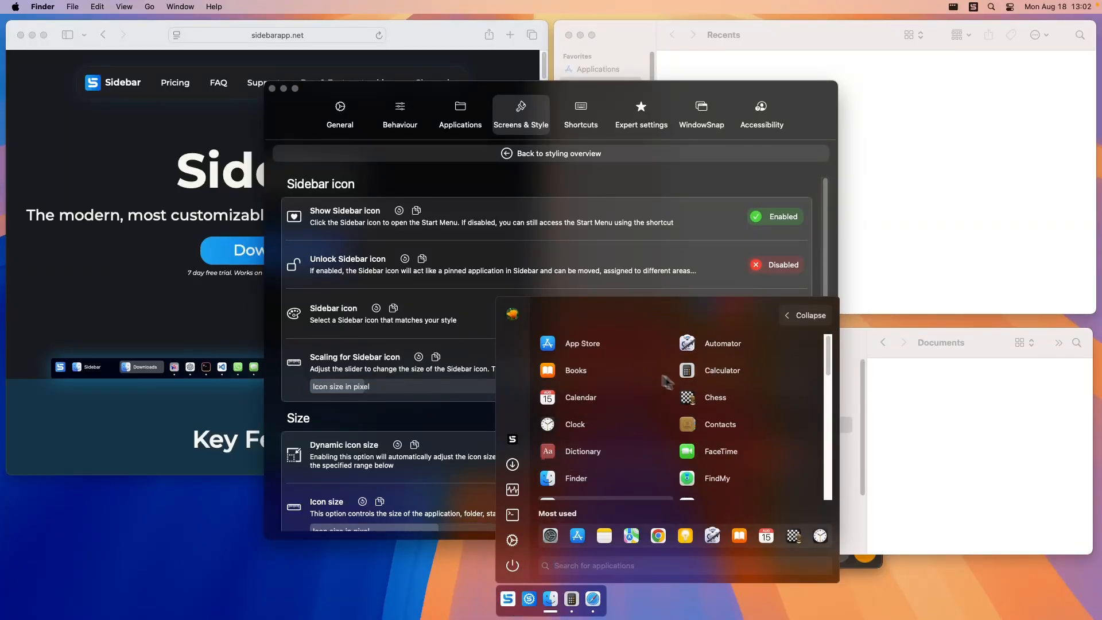
left_click(509, 603)
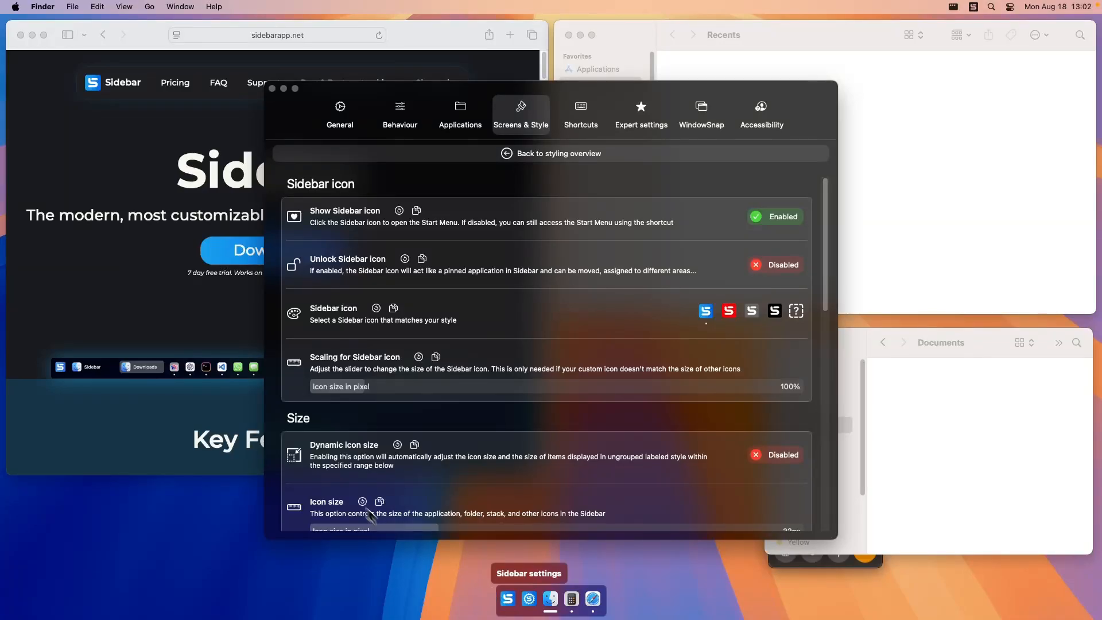
Try a Sidebar icon size of 52 px, and set it back to 32 px.
left_click(348, 440)
scroll(631, 414, "down", 6)
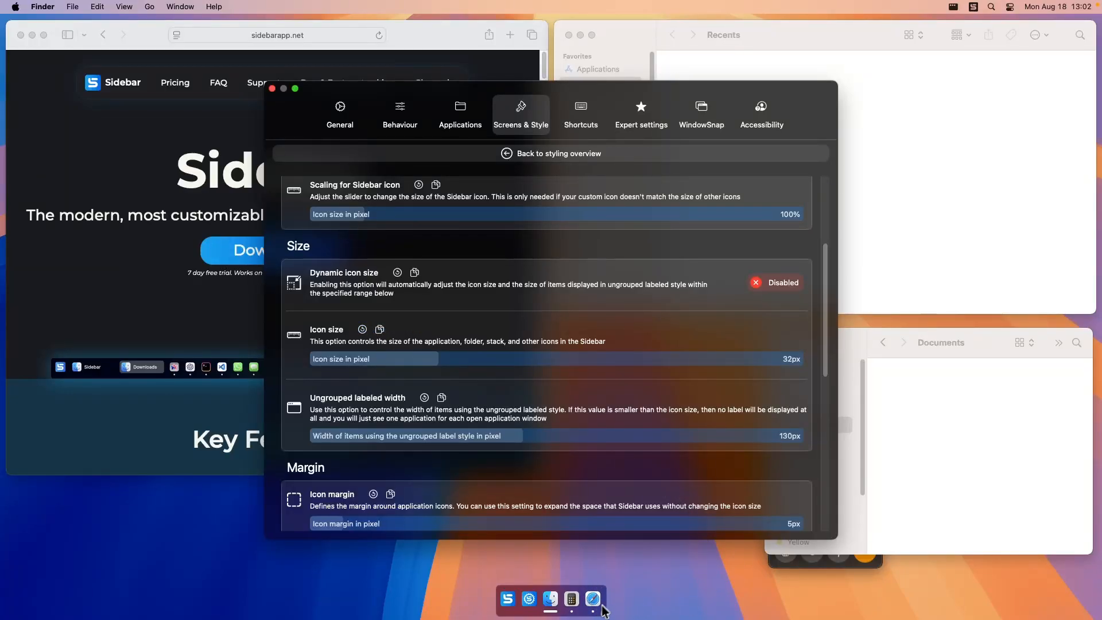
left_click_drag(439, 360, 595, 372)
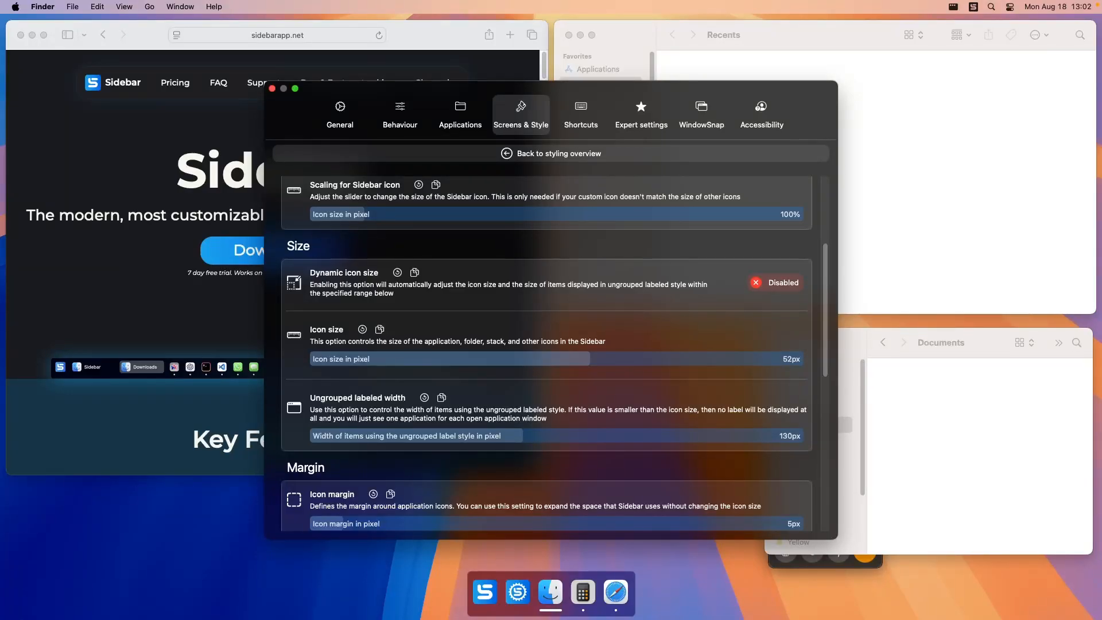
left_click(438, 359)
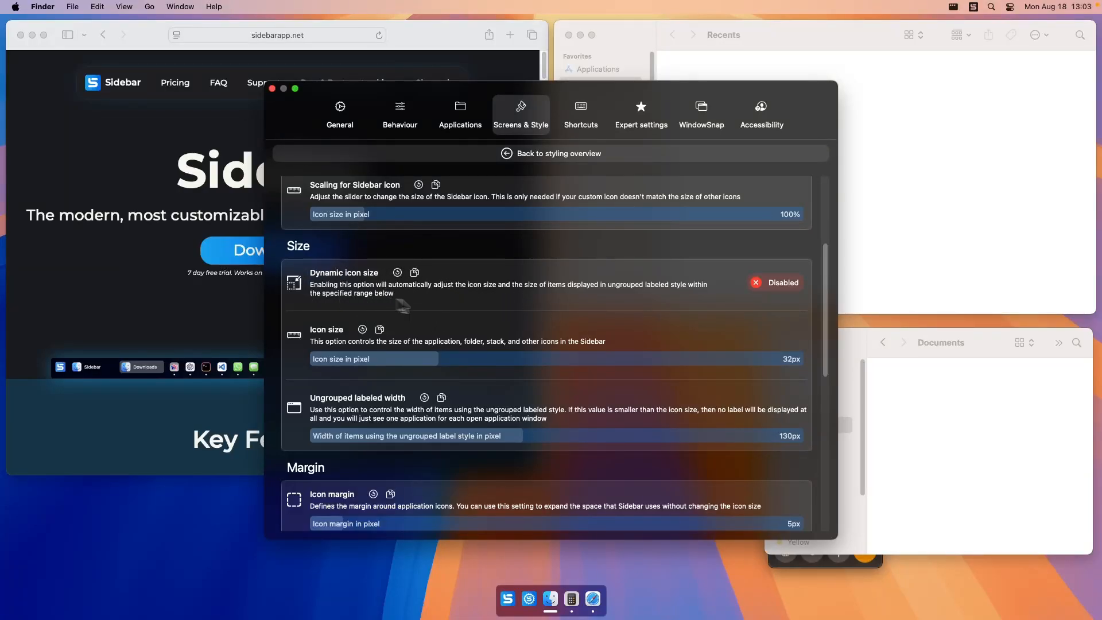
Enable Dynamic icon size, look through the margin, font and spacing options, and return to the styling overview.
left_click(780, 286)
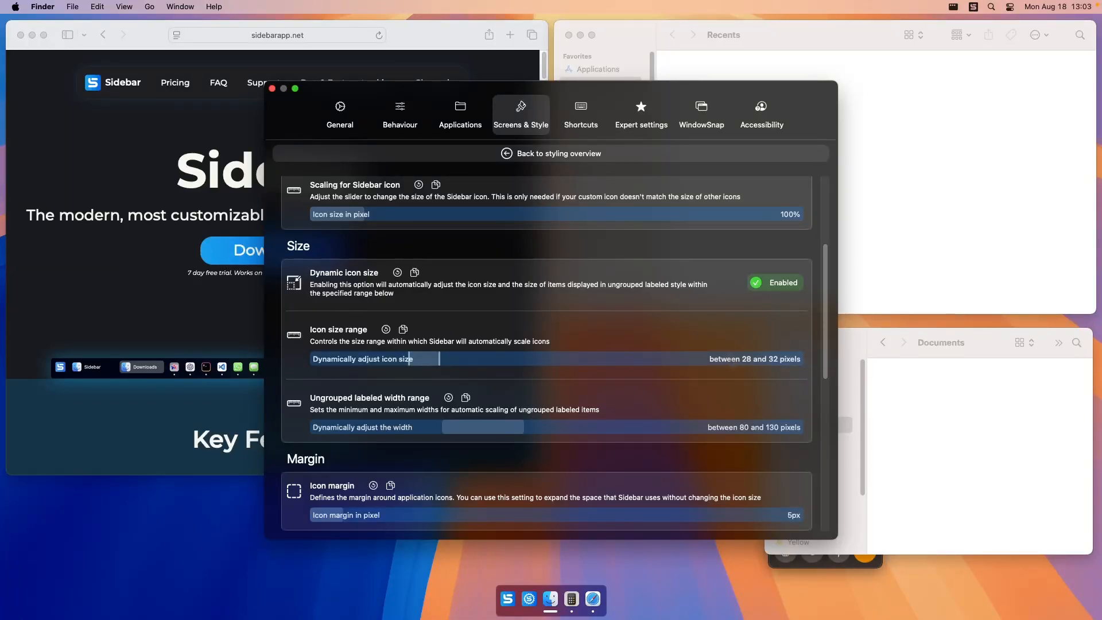
scroll(620, 332, "down", 5)
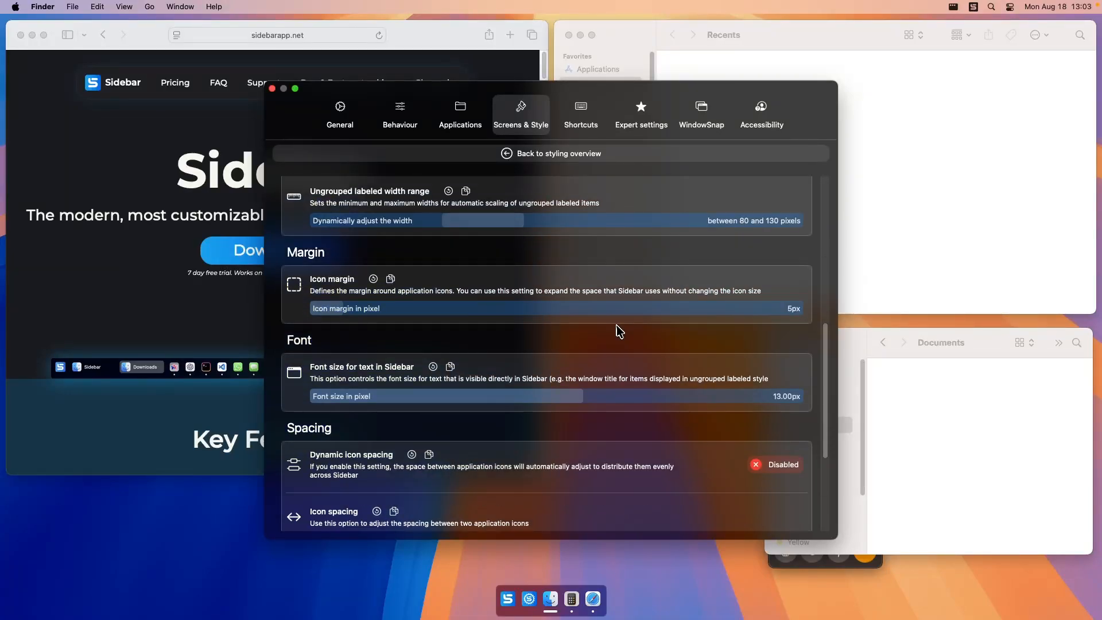
scroll(619, 332, "down", 3)
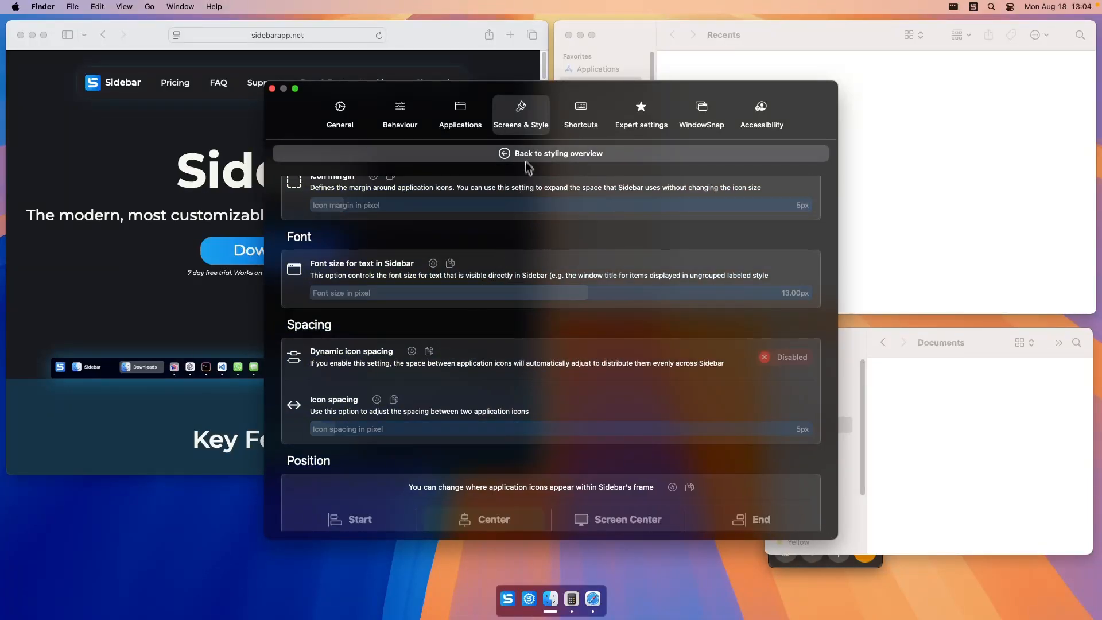
left_click(528, 166)
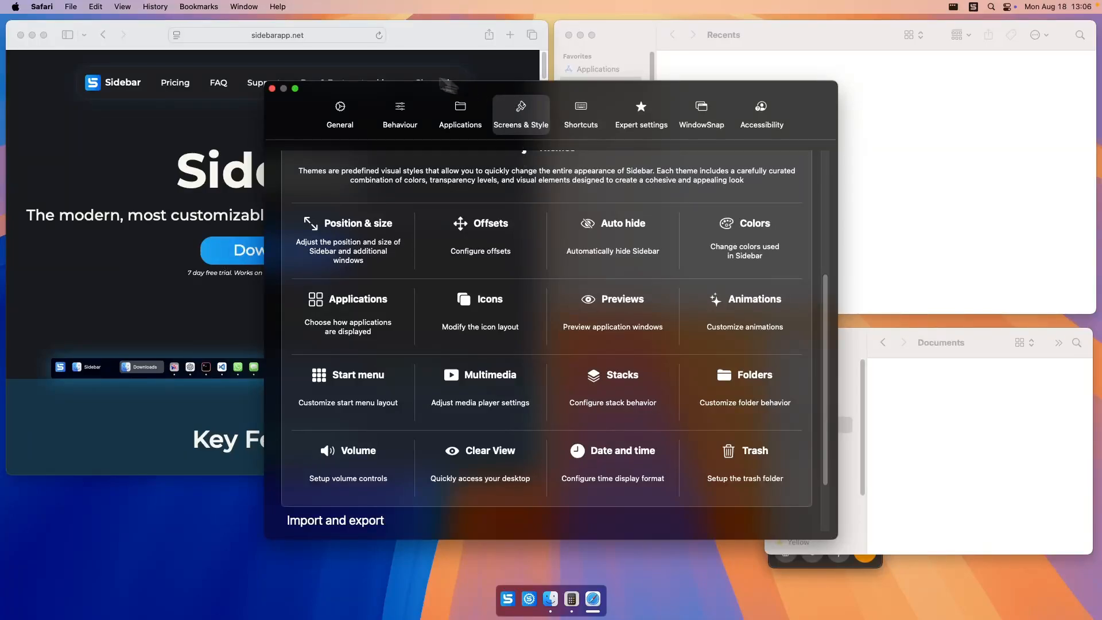
Switch to Safari, open YouTube Music by searching for "youtube music", and play the quick pick Another Day in Paradise.
left_click(333, 34)
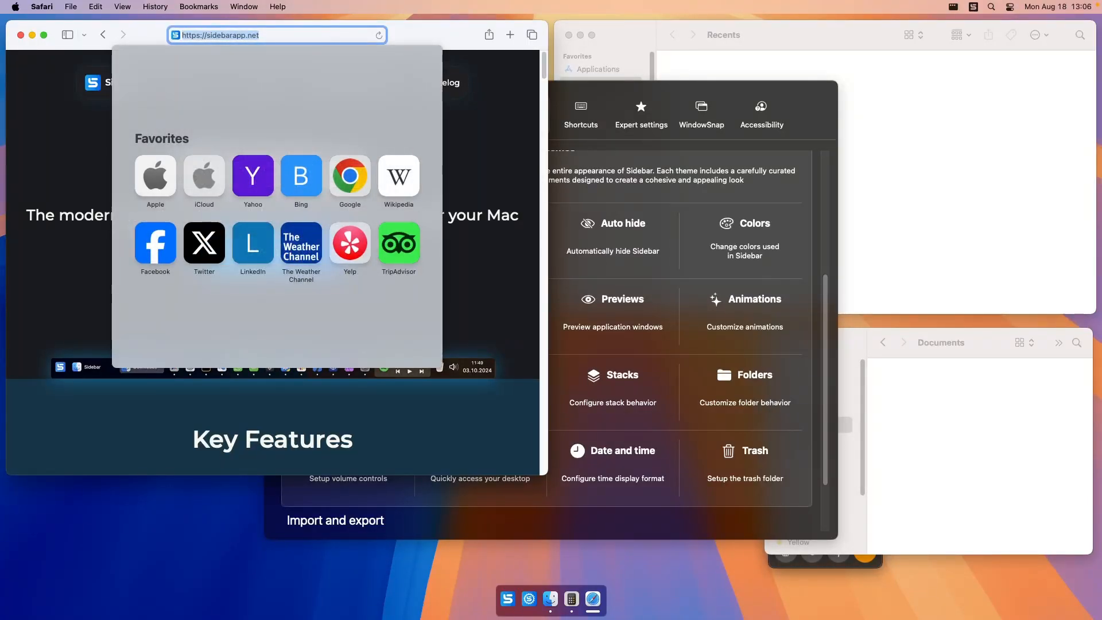
type("youtube mus")
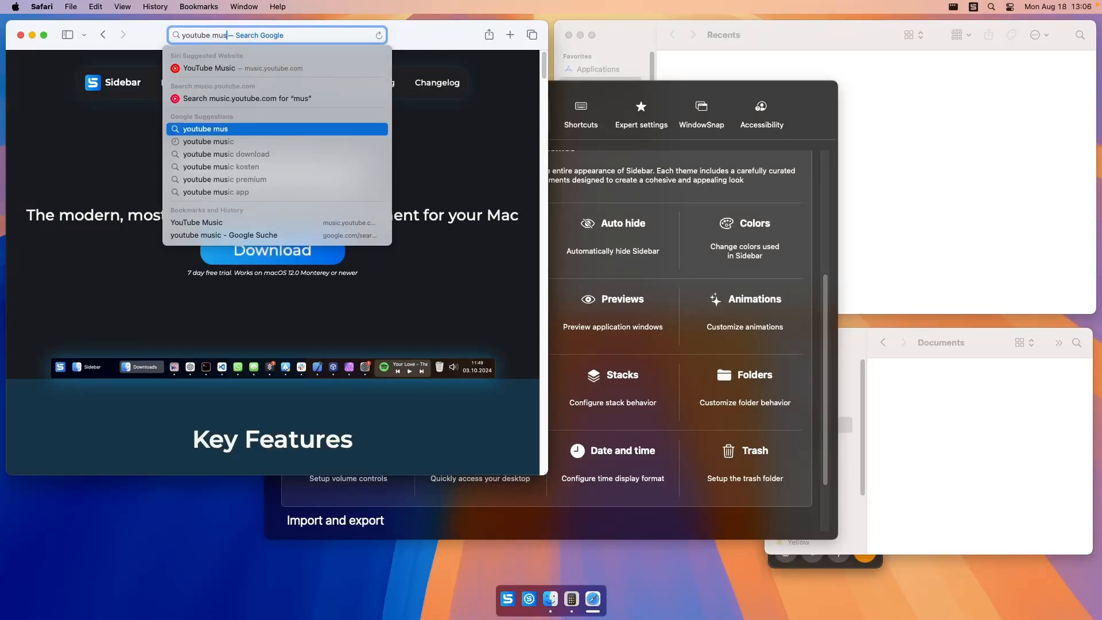
type("ic")
key("Return")
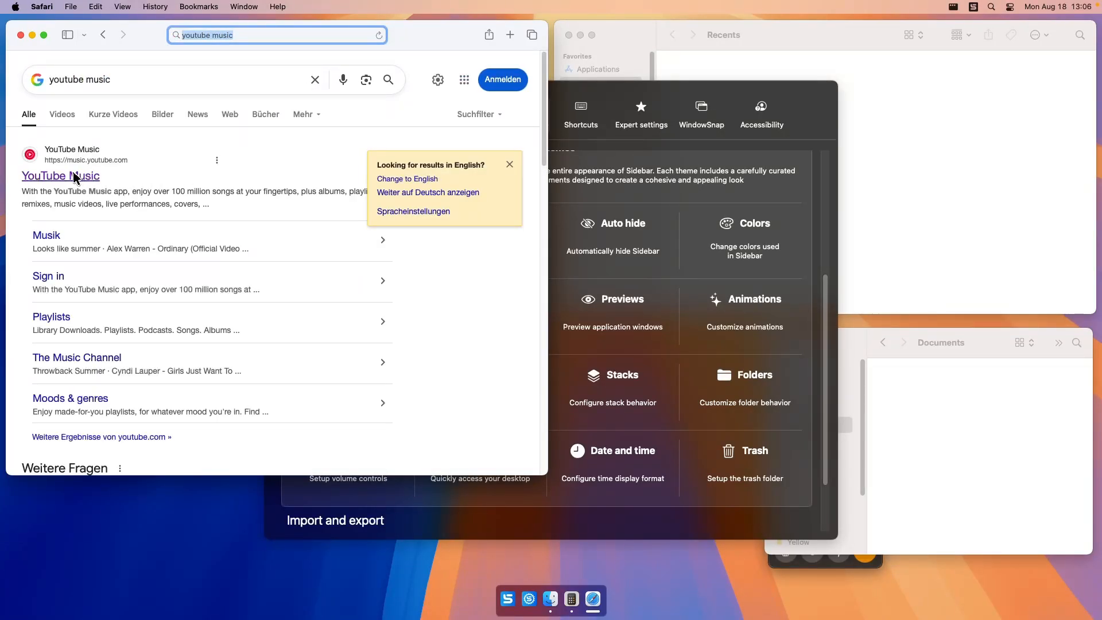
left_click(75, 177)
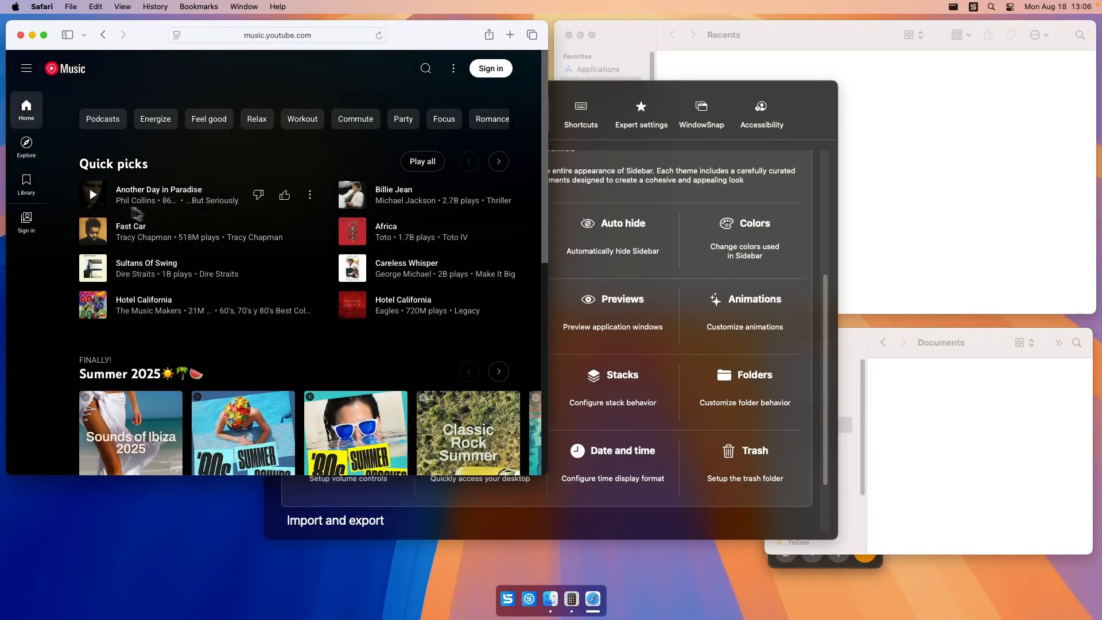
left_click(93, 195)
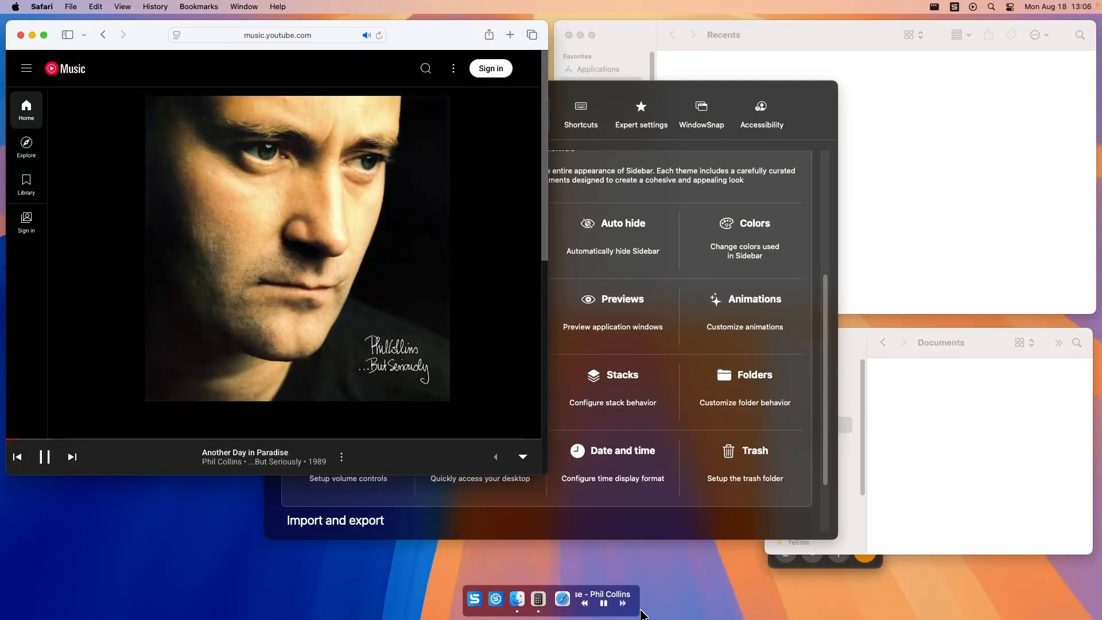
Pause and resume the song with the inline multimedia controls in Sidebar.
mouse_move(639, 608)
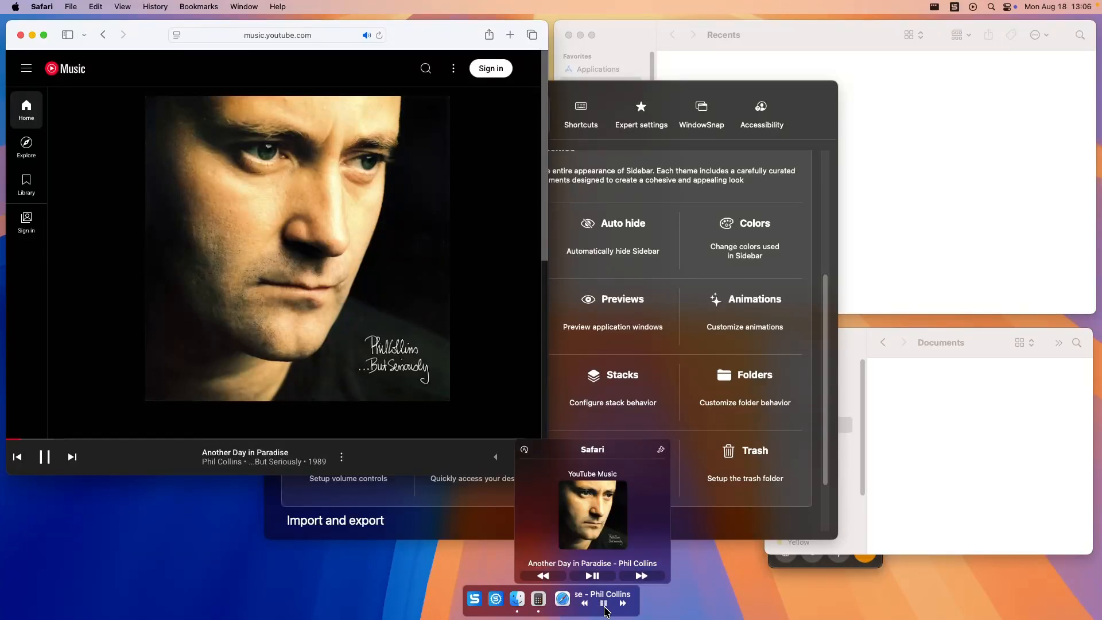
left_click(605, 608)
left_click(604, 608)
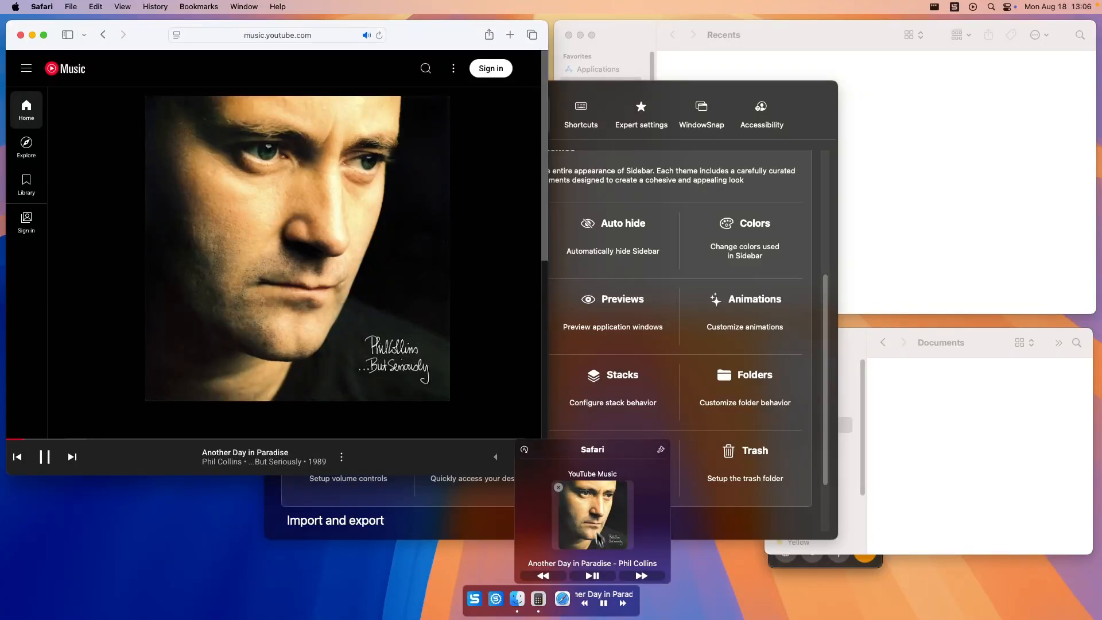
Return to the Sidebar settings, open the Multimedia styling options, and review the layouts for multimedia controls.
left_click(604, 96)
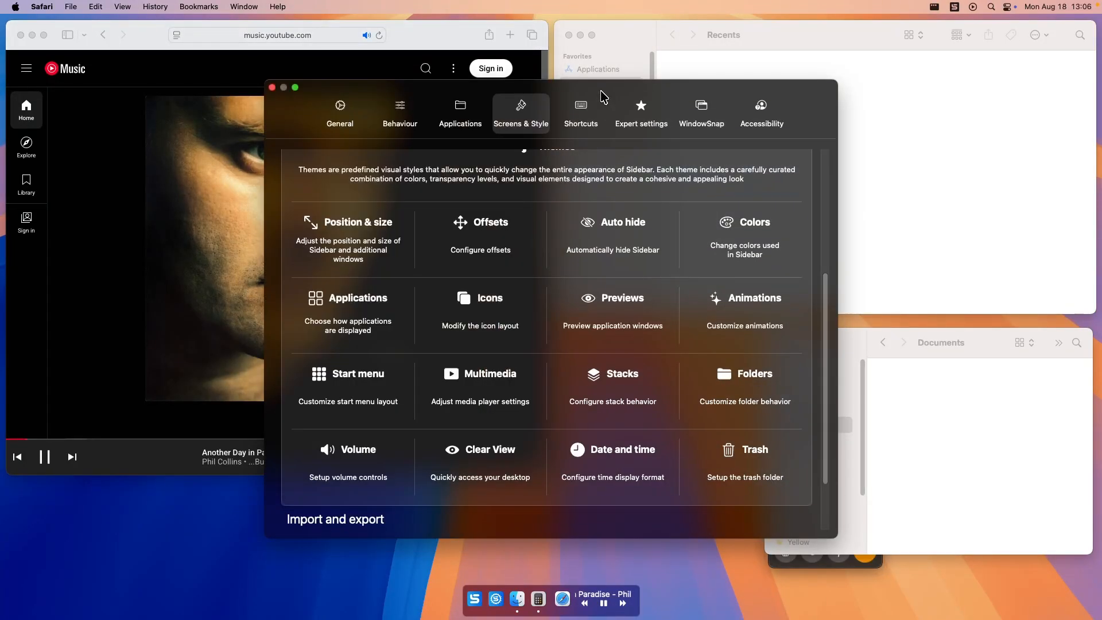
left_click(492, 382)
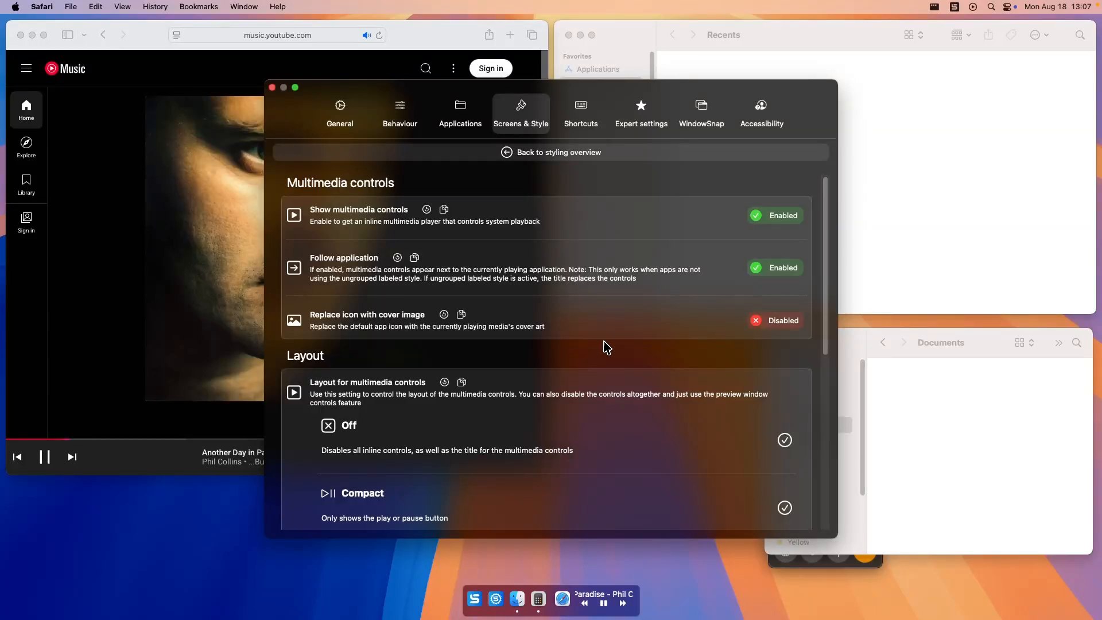
scroll(607, 348, "down", 5)
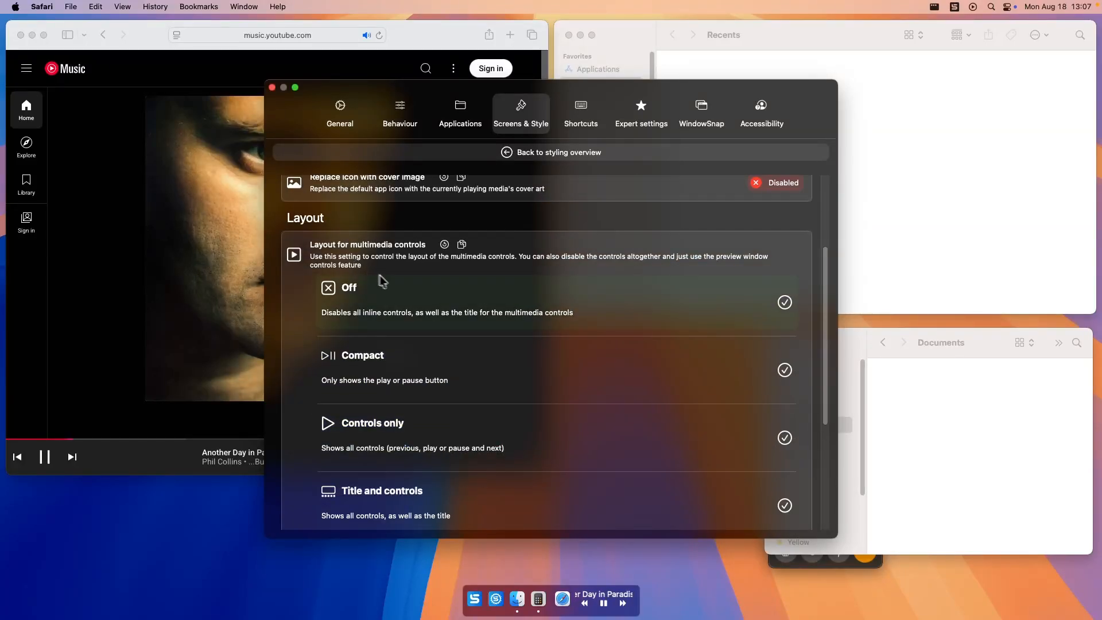
scroll(395, 283, "down", 1)
scroll(392, 281, "down", 2)
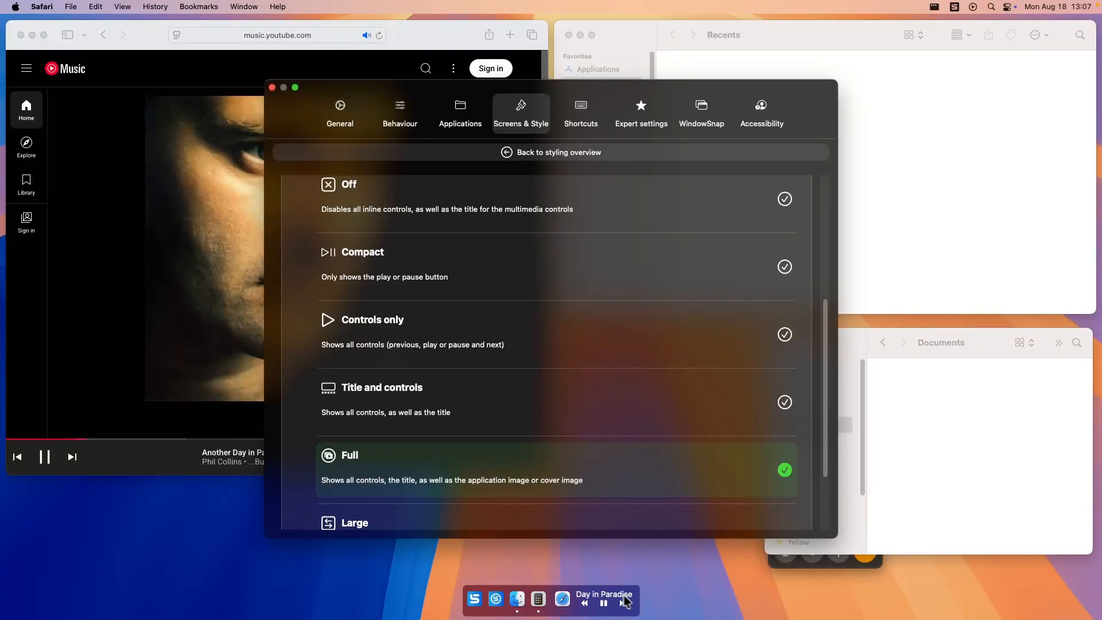
Try the Compact and Controls only layouts for the multimedia controls, and set the layout to Large.
left_click(388, 256)
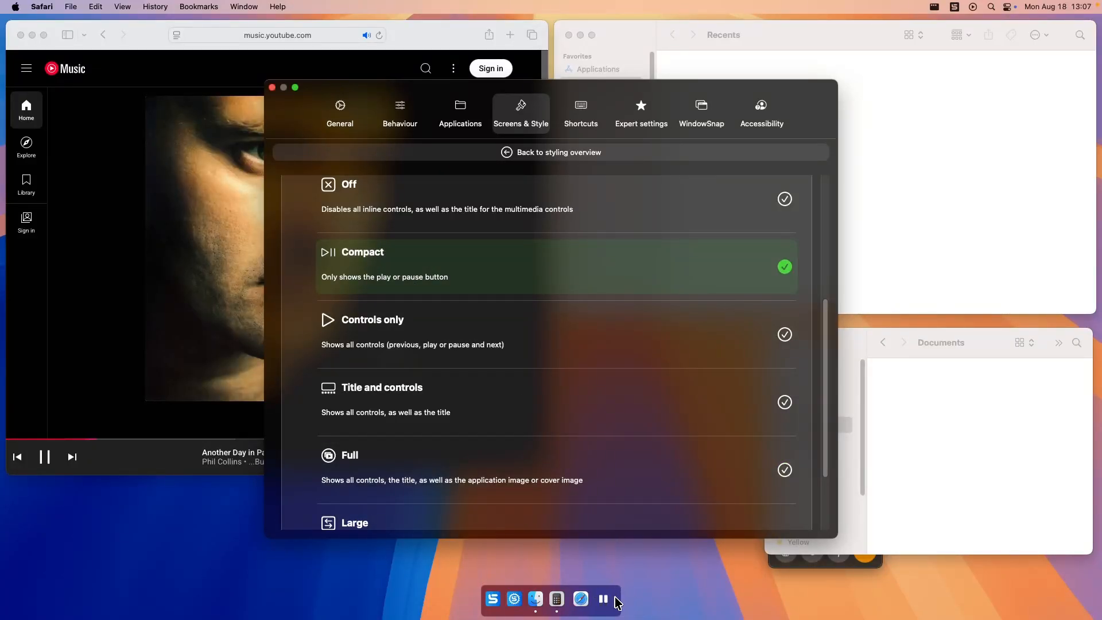
left_click(426, 322)
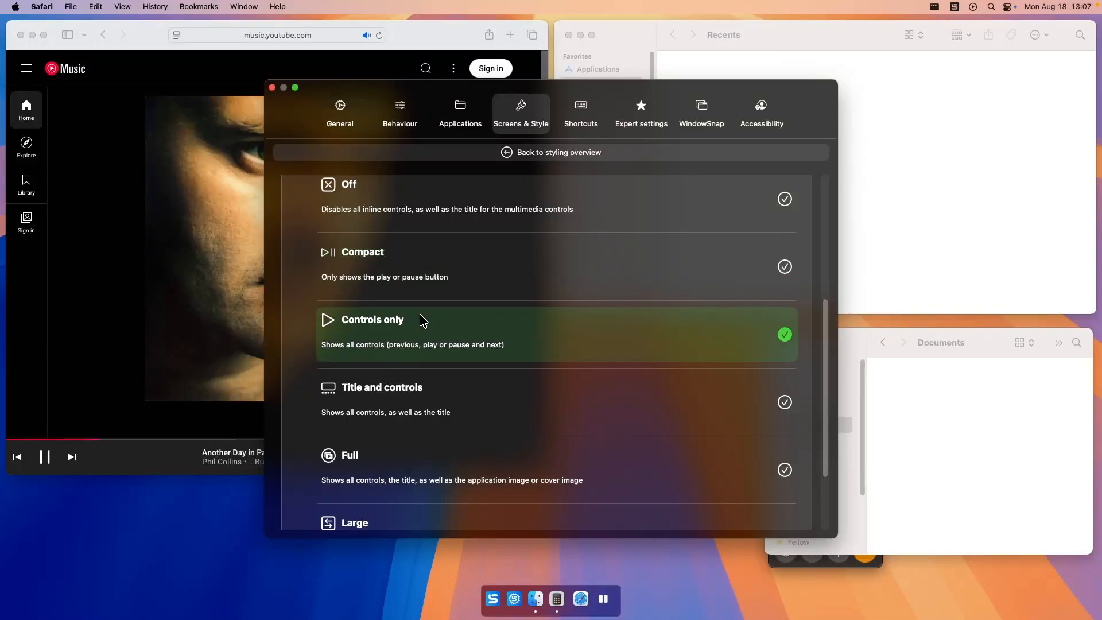
scroll(453, 344, "down", 4)
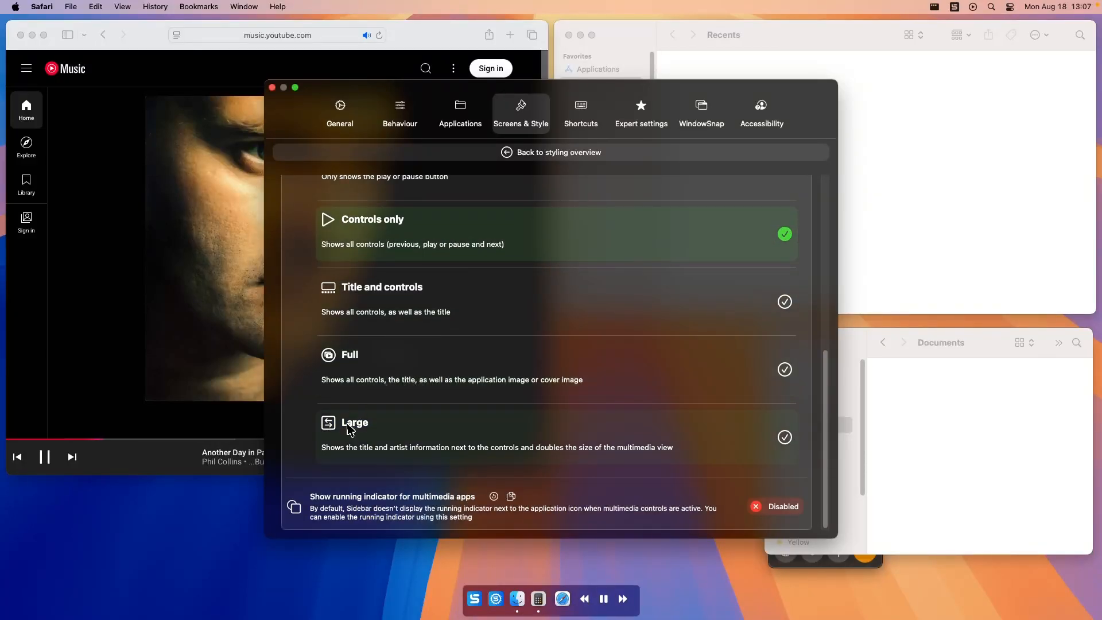
left_click(361, 439)
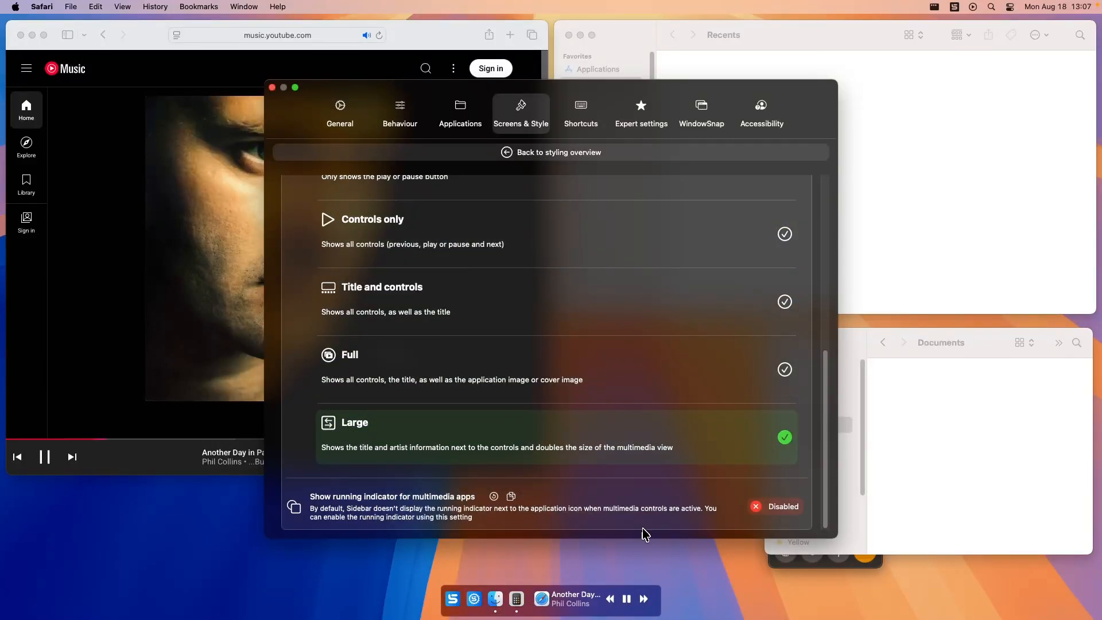
Bring up the Safari media preview from Sidebar and pause the song with the inline controls.
mouse_move(593, 597)
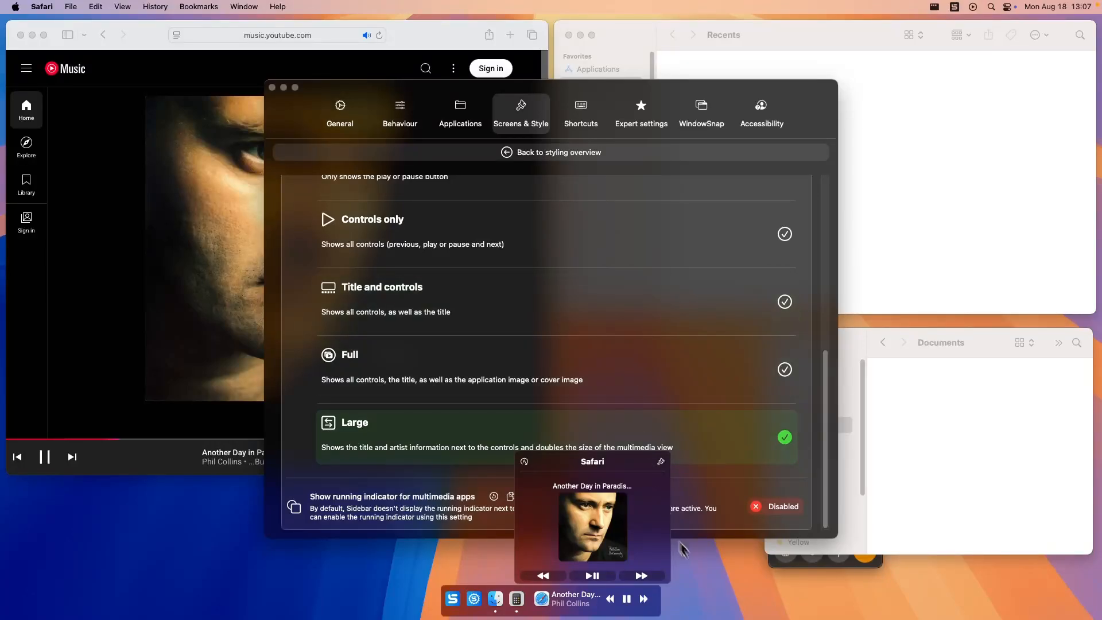
scroll(660, 476, "up", 6)
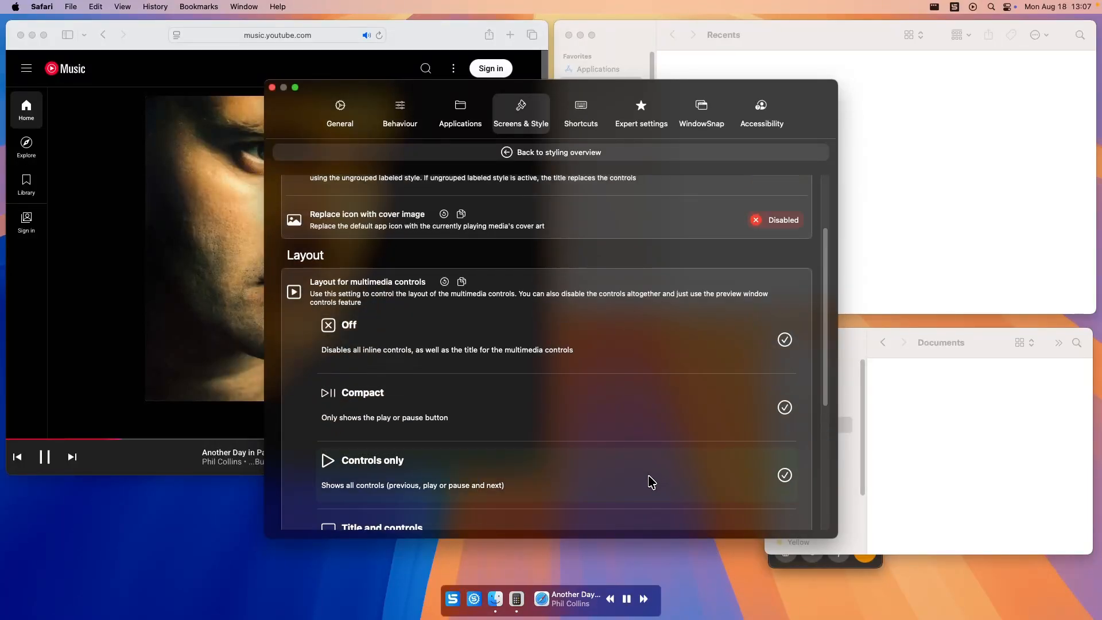
left_click(626, 598)
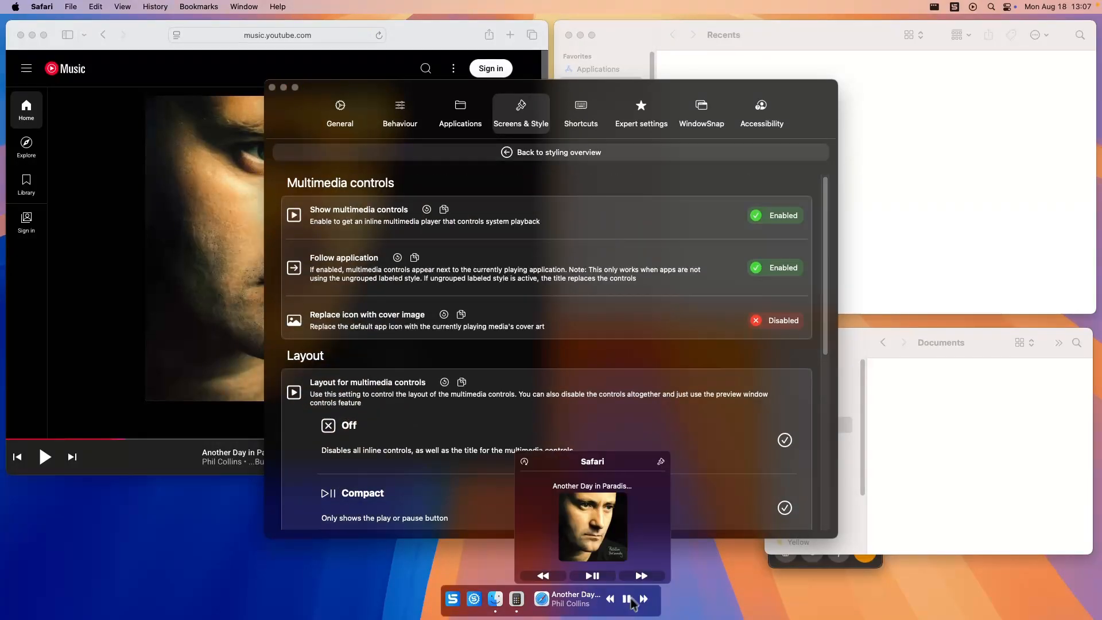
Enable Show volume control in the Volume styling settings and bring up the volume slider from Sidebar.
left_click(562, 154)
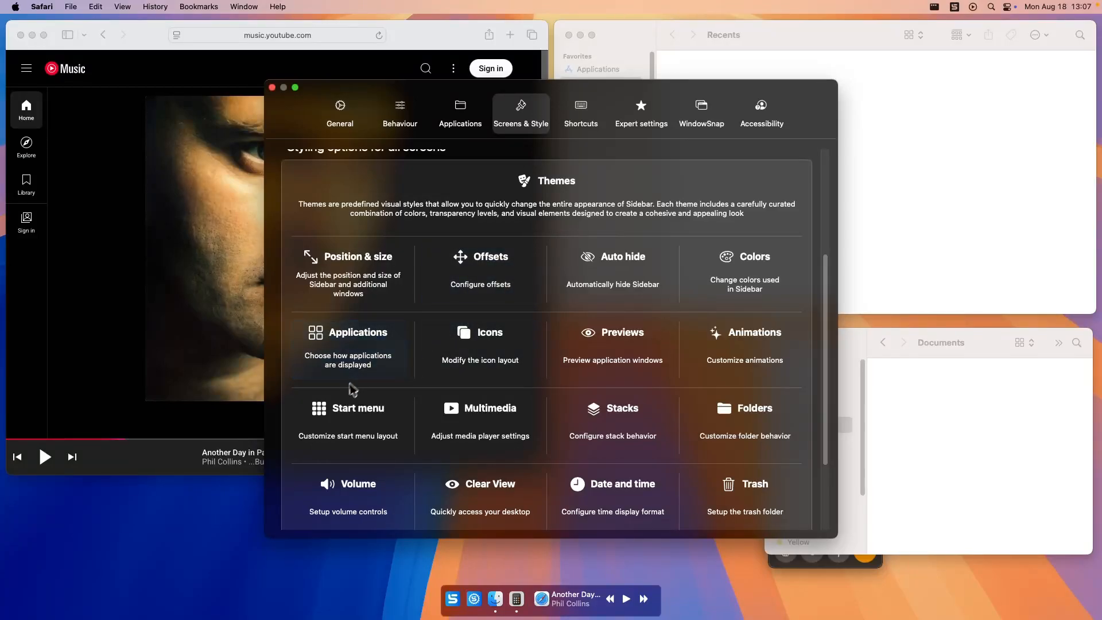
scroll(681, 385, "down", 2)
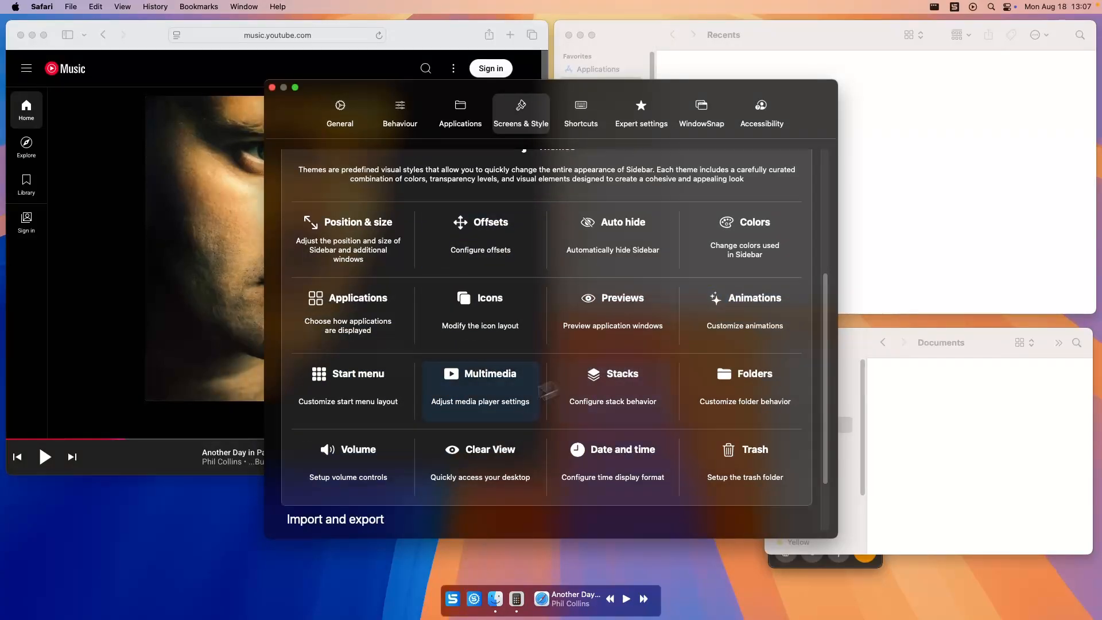
left_click(356, 468)
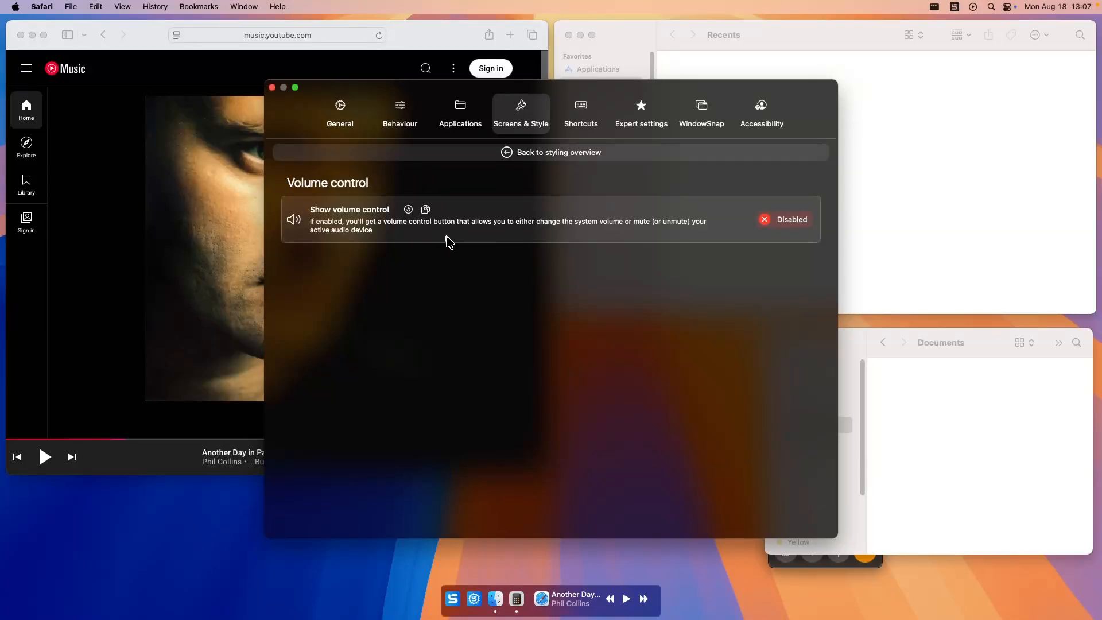
left_click(772, 221)
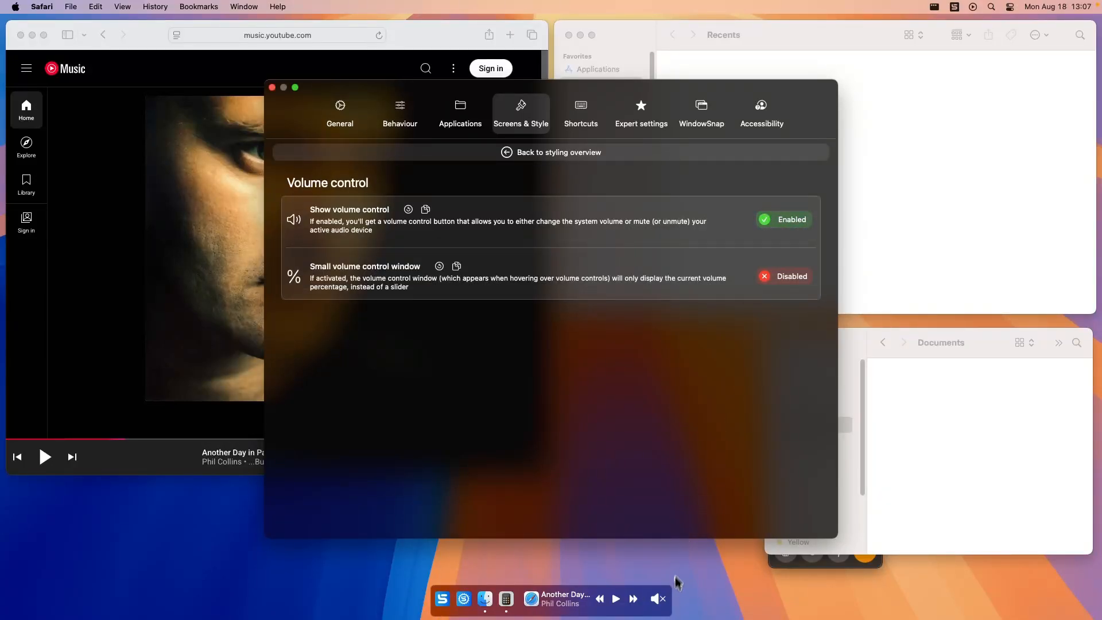
mouse_move(665, 608)
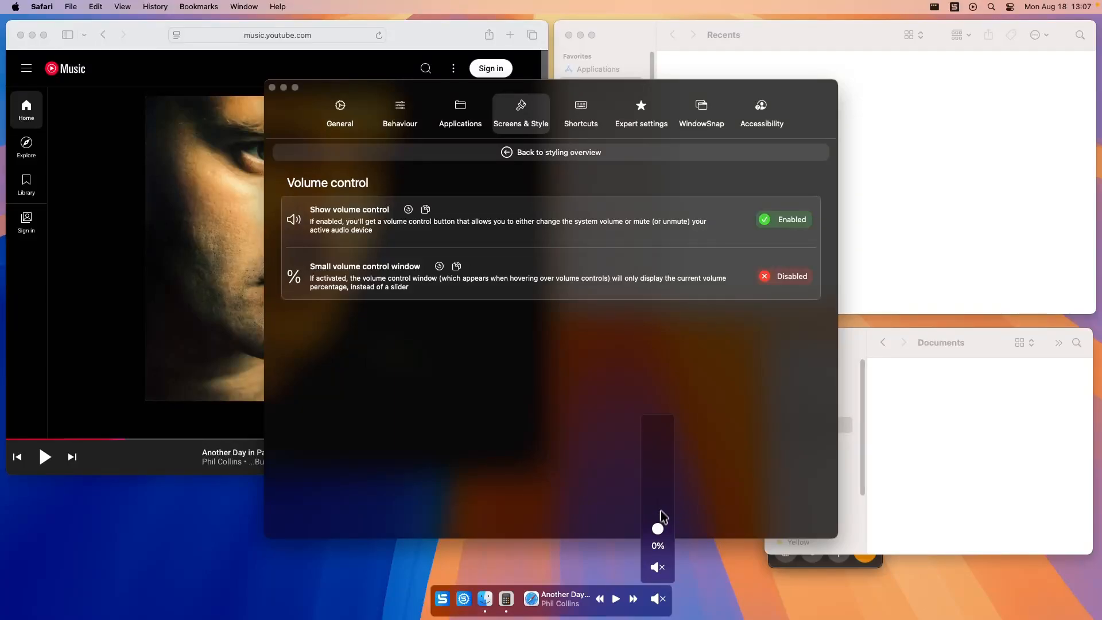
Try Sidebar's volume control by raising the system volume to about 24% and lowering it back to mute.
left_click_drag(658, 530, 664, 553)
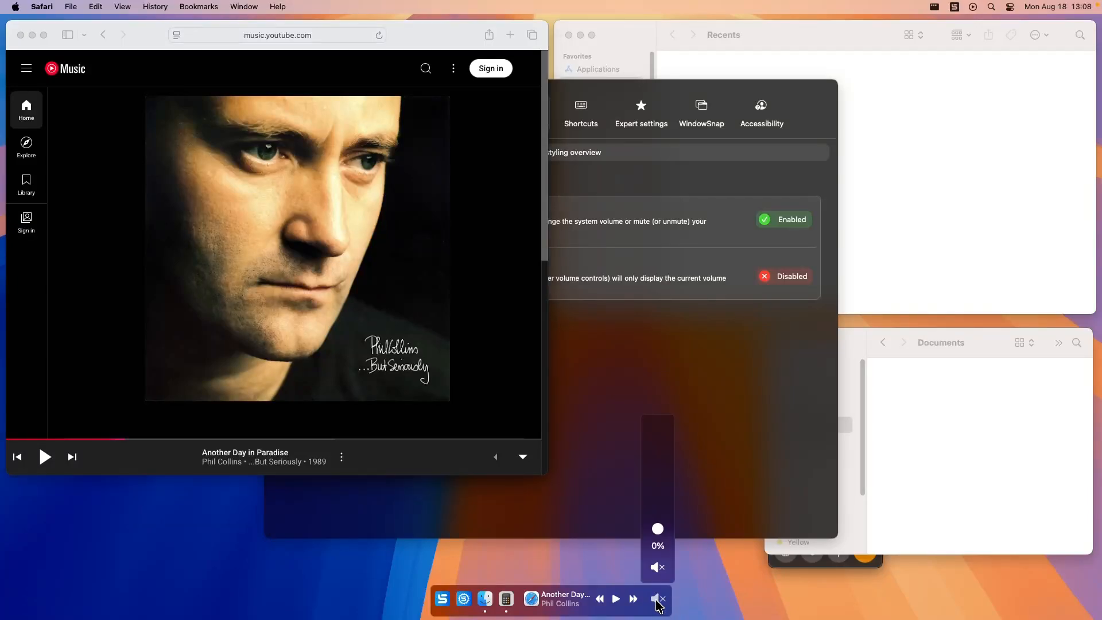
scroll(660, 599, "up", 5)
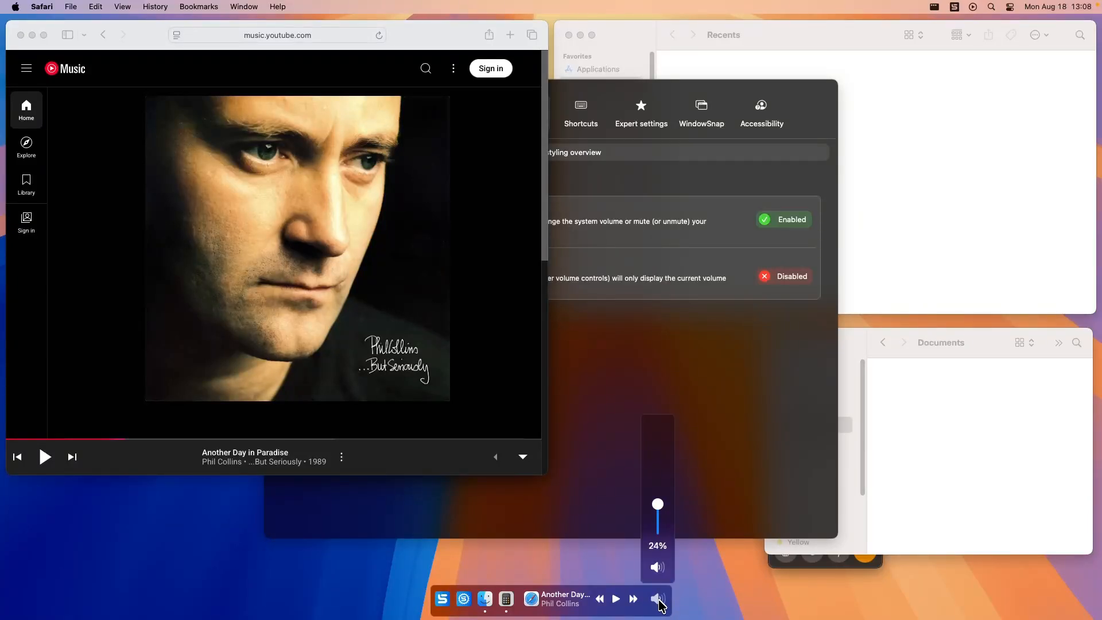
scroll(659, 601, "down", 3)
scroll(660, 603, "down", 2)
scroll(660, 602, "up", 4)
scroll(660, 602, "down", 4)
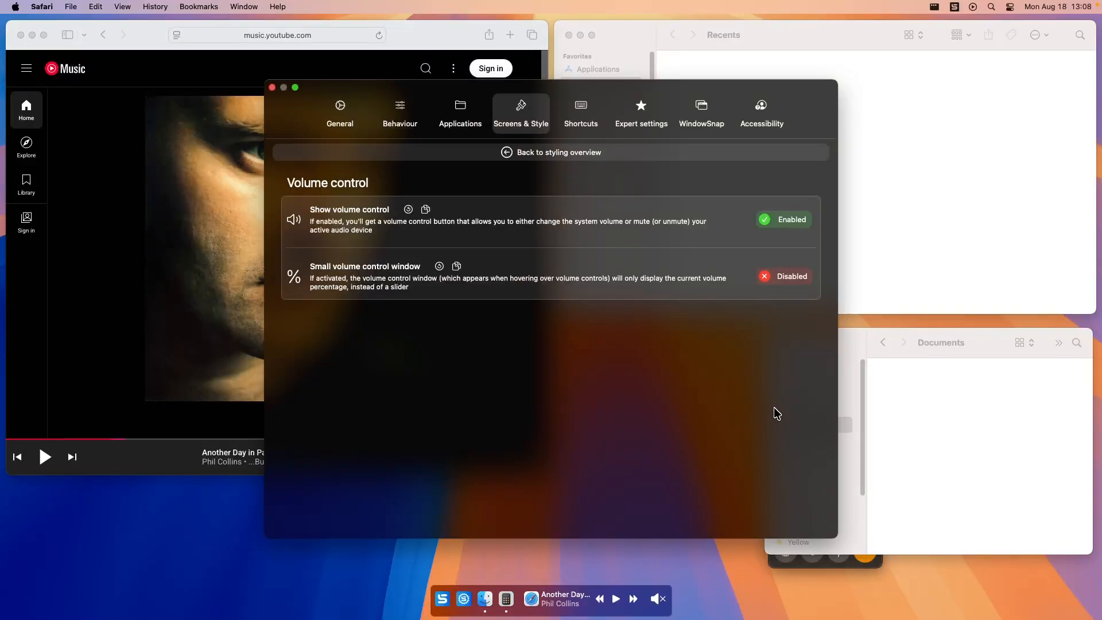
Open the Date and time styling options from the styling overview and enable Show date and time.
left_click(533, 152)
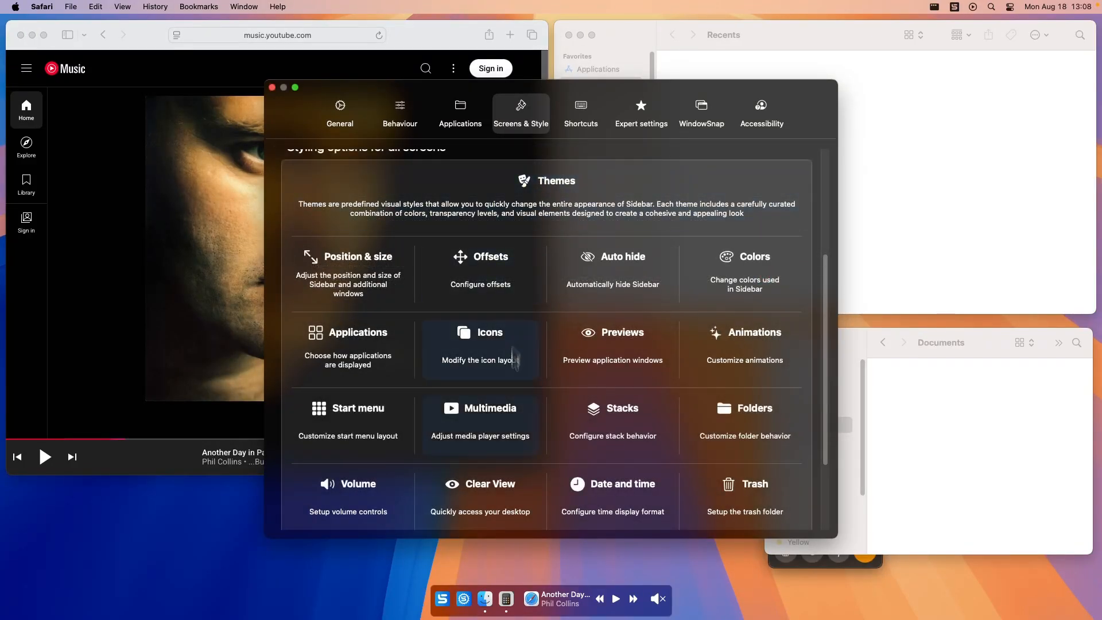
scroll(680, 411, "down", 2)
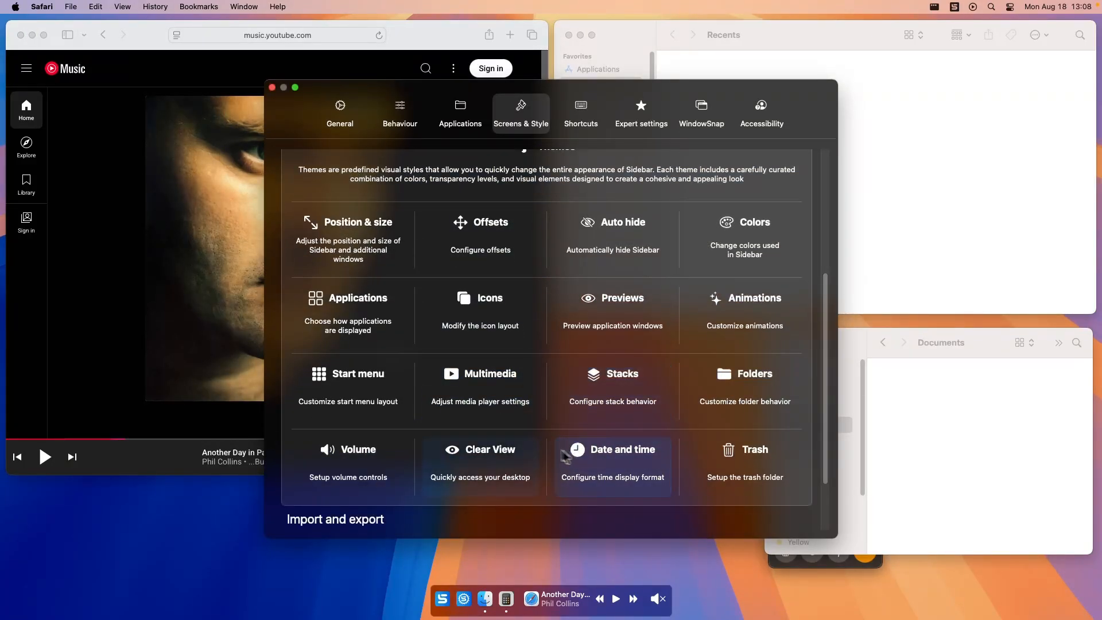
left_click(605, 466)
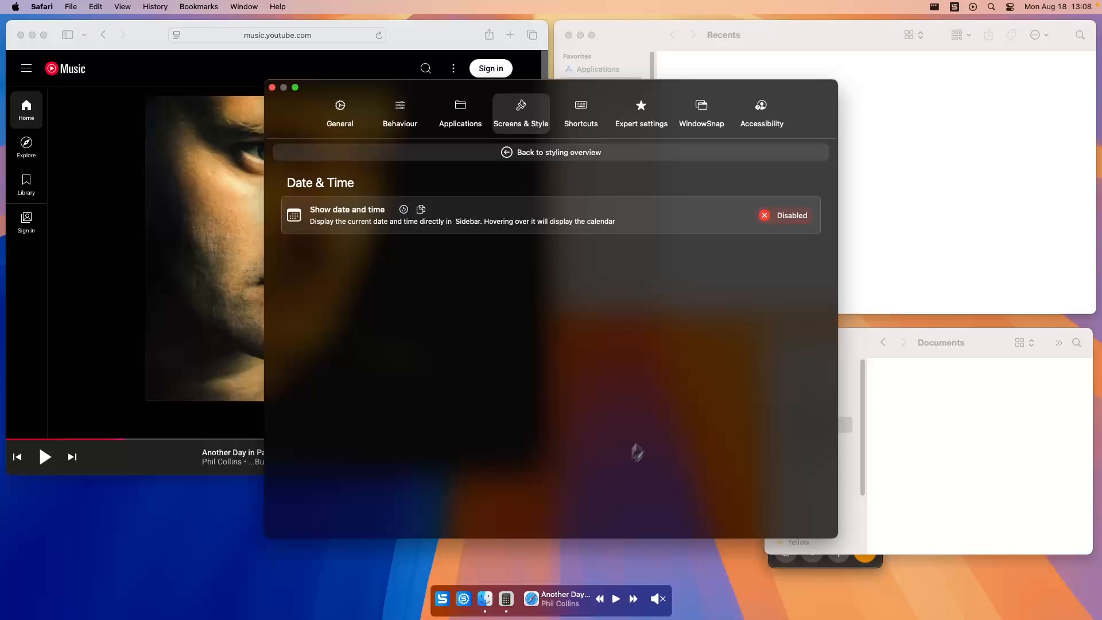
left_click(780, 216)
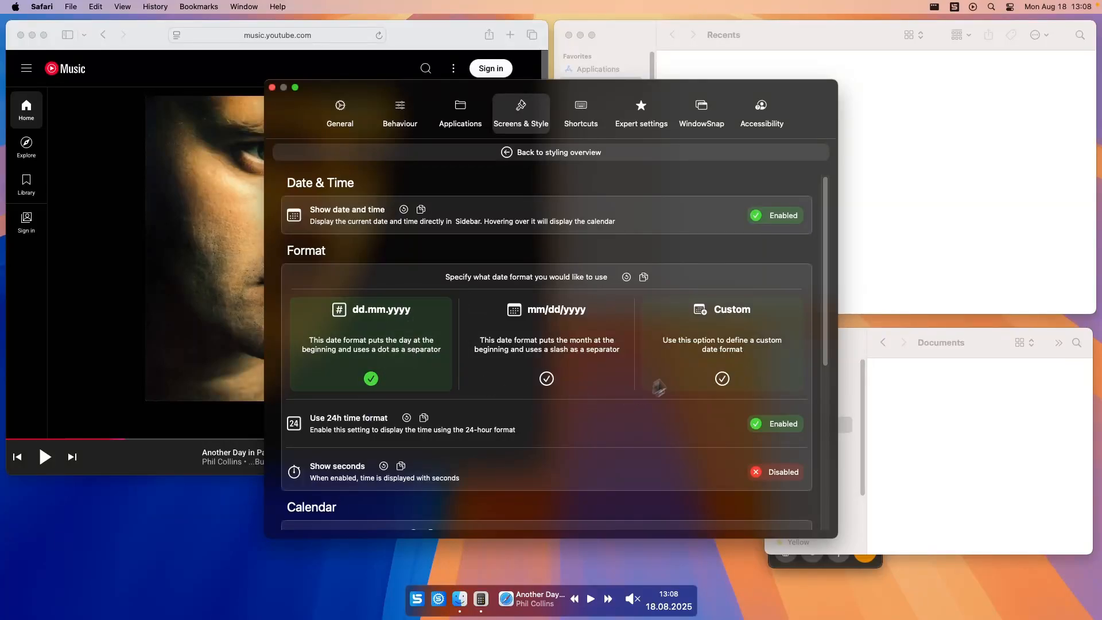
Toggle Show seconds on and off again, and review the calendar, font size and spacing options for date and time.
scroll(541, 341, "down", 2)
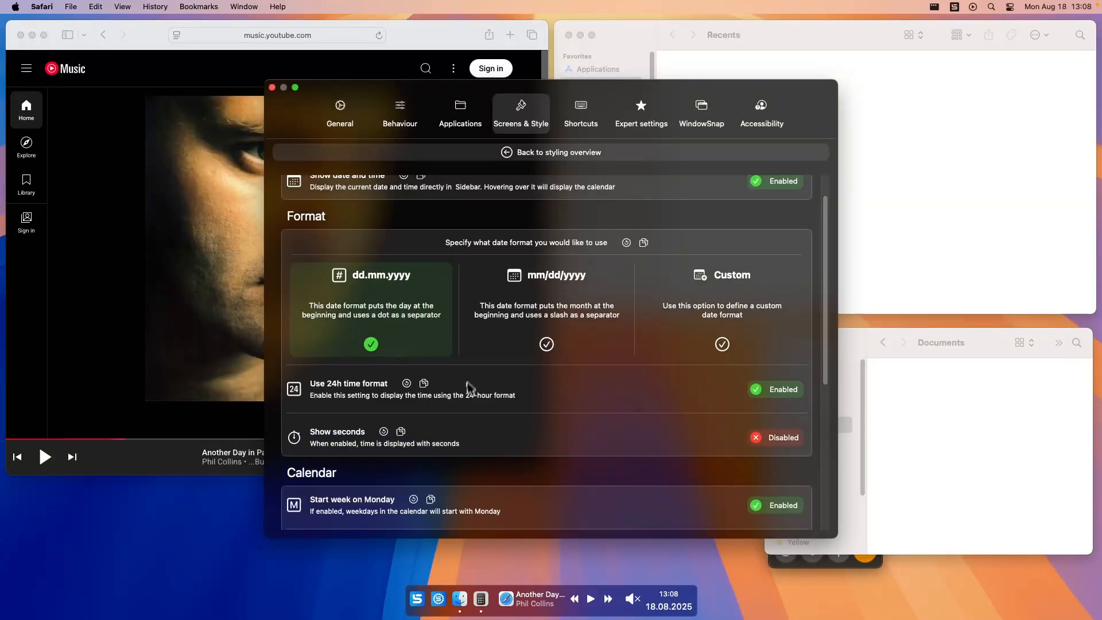
left_click(773, 444)
left_click(773, 444)
scroll(635, 325, "down", 10)
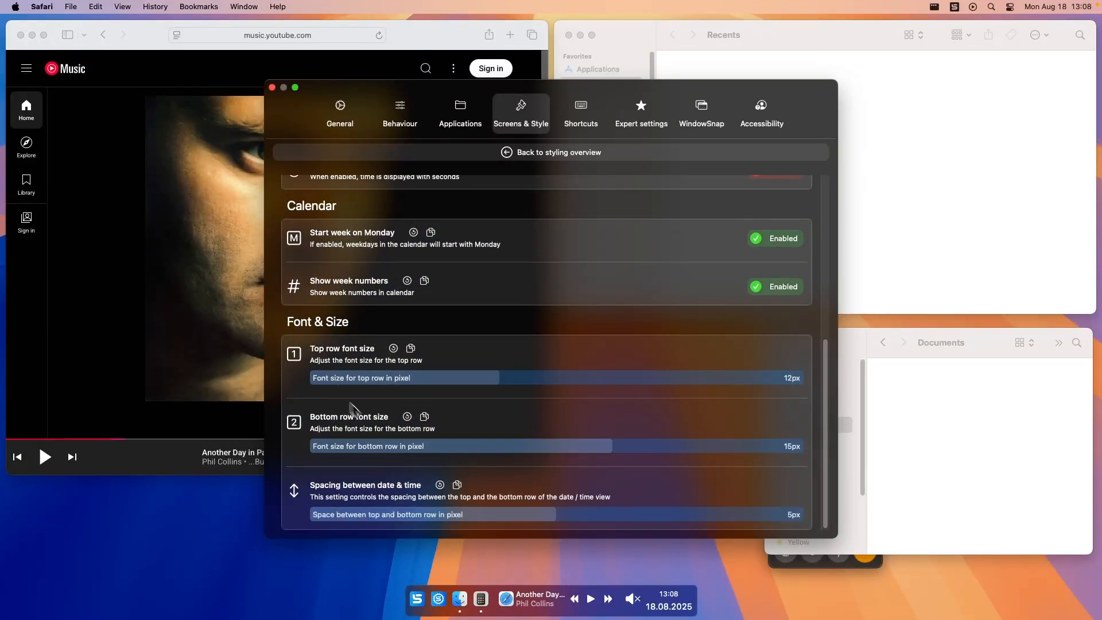
scroll(573, 411, "up", 10)
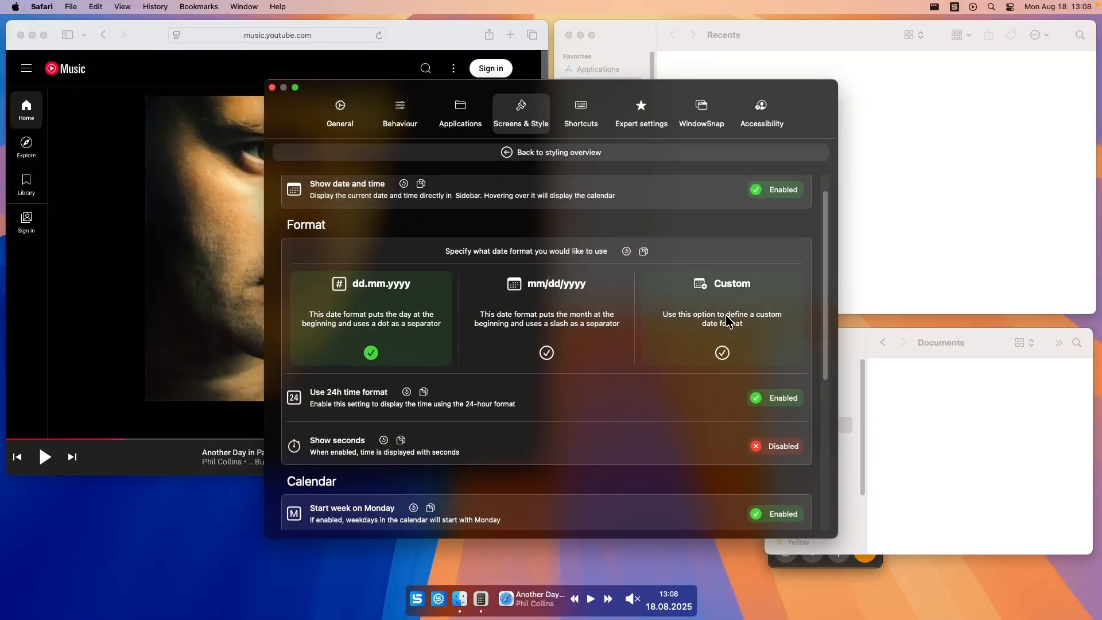
Try the Custom date format, review its format codes and row fields, and switch back to dd.mm.yyyy.
left_click(726, 317)
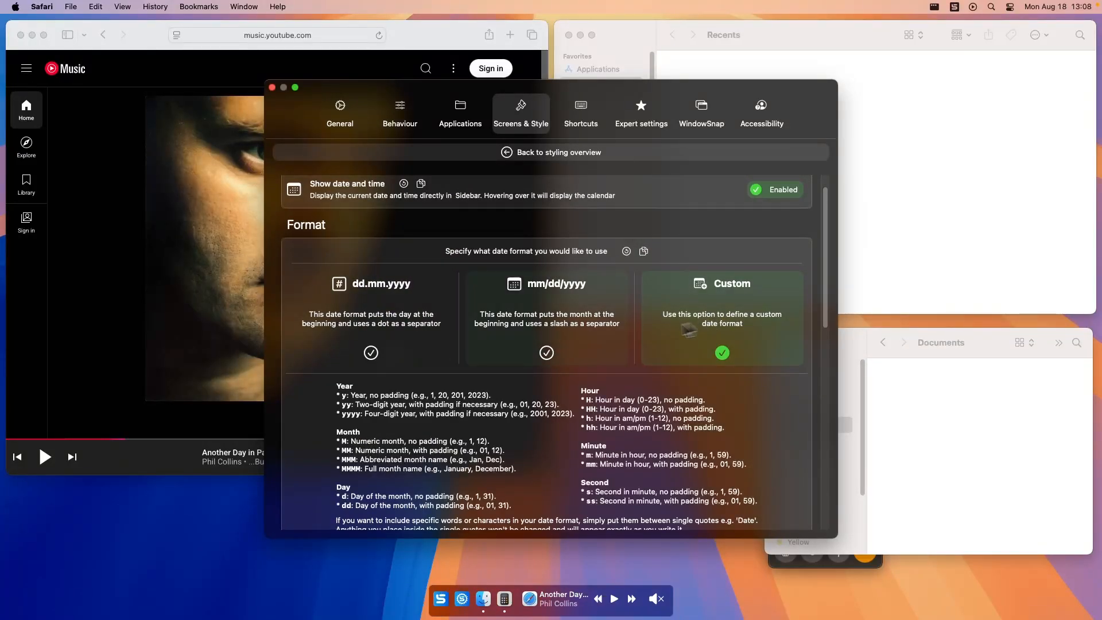
scroll(469, 368, "down", 1)
scroll(412, 367, "down", 2)
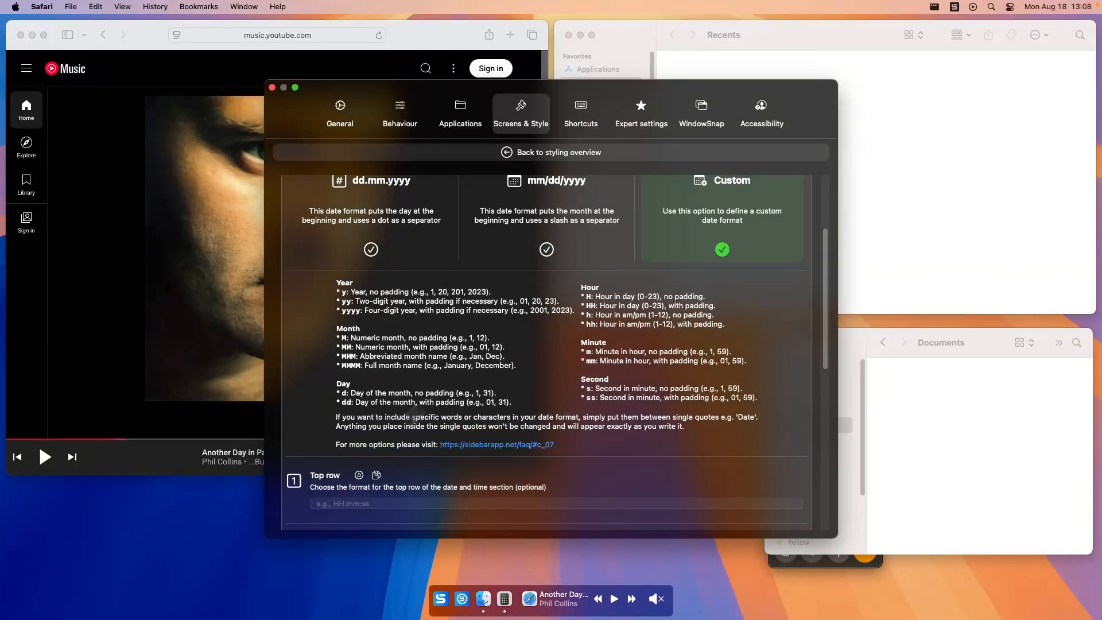
scroll(344, 442, "down", 1)
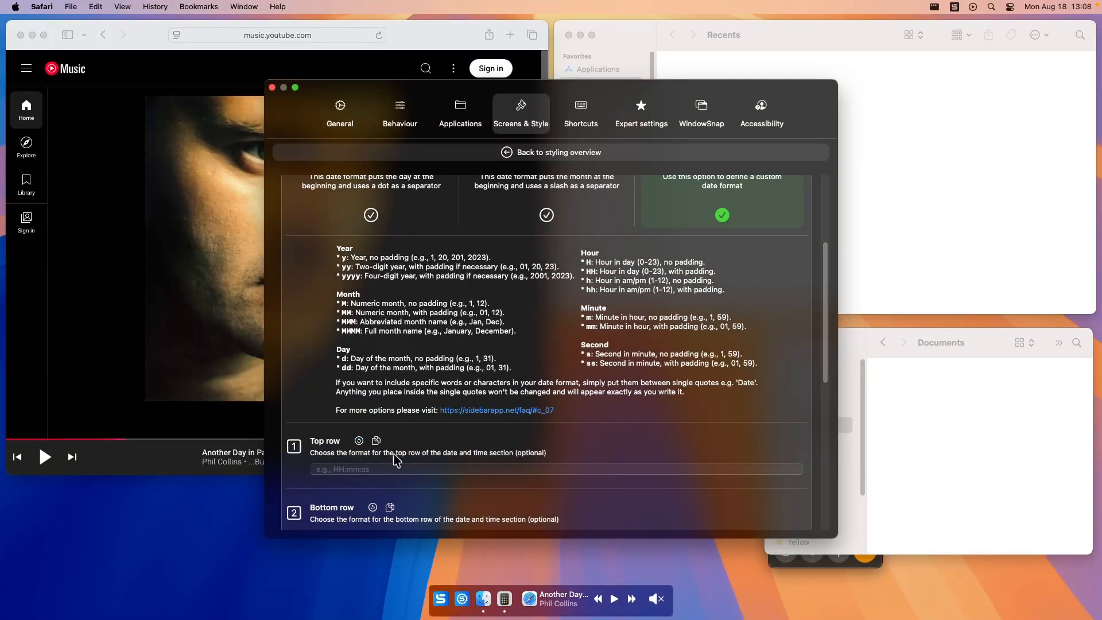
scroll(407, 442, "up", 2)
left_click(417, 253)
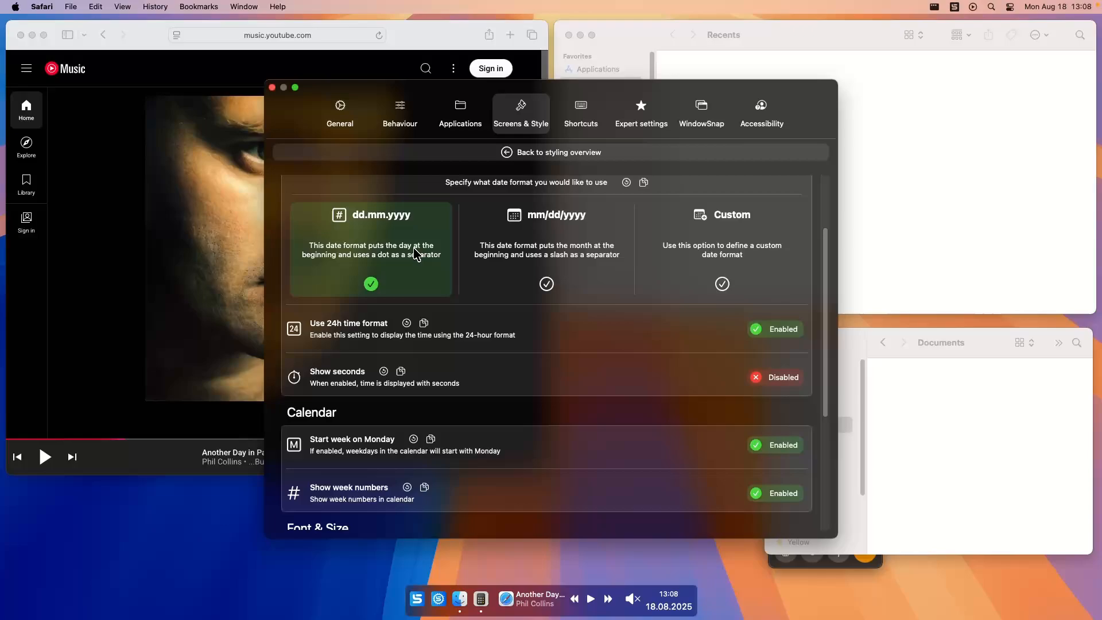
Return to the styling overview, review the Trash styling options, and go back to the overview.
left_click(548, 153)
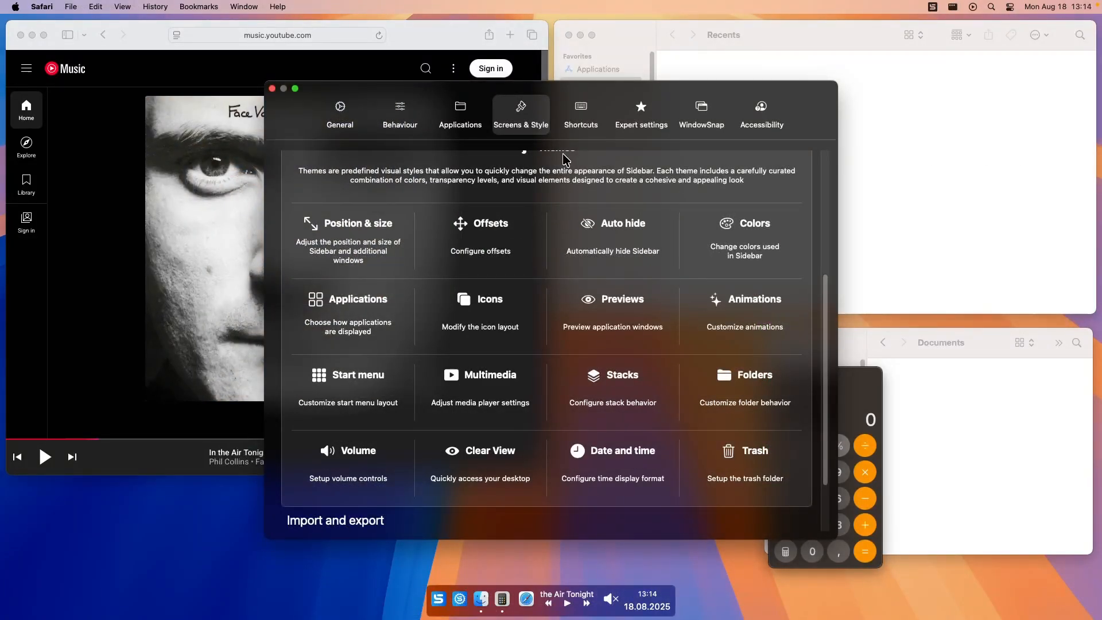
left_click(759, 462)
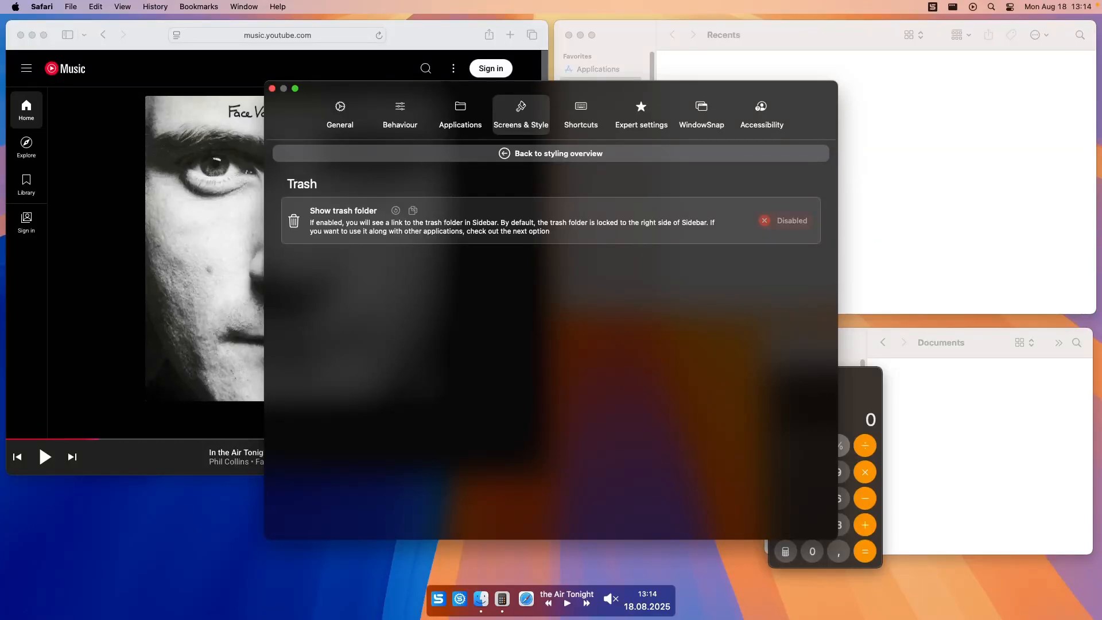
left_click(551, 153)
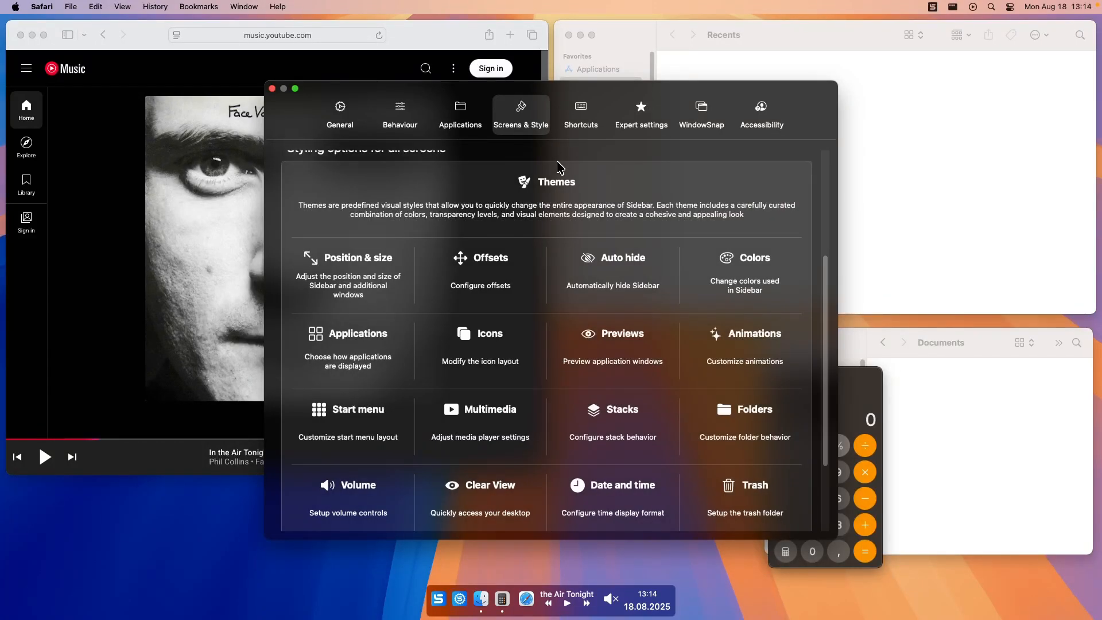